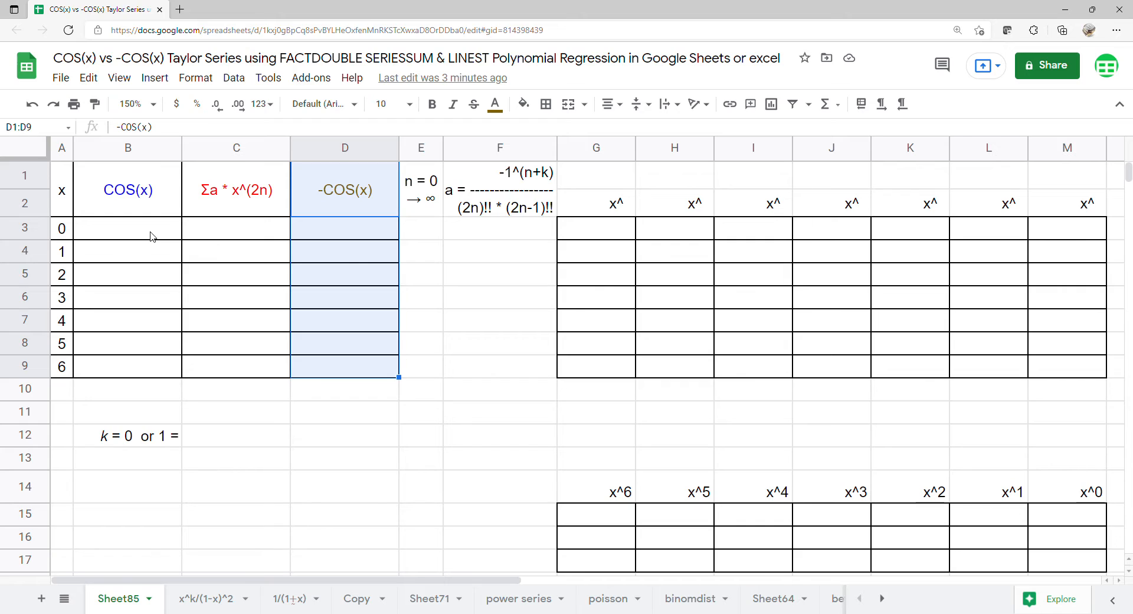
- Enter =ARRAYFORMULA(COS(A3:A9)) in B3 to get cosines for x from 0 to 6
{"action": "type", "text": "="}
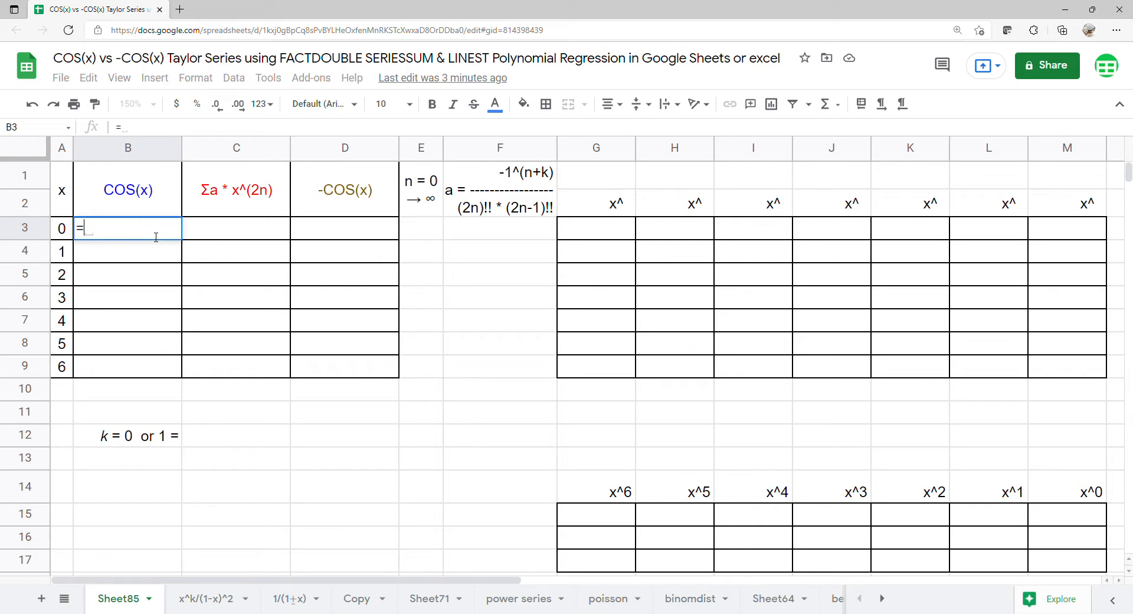
{"action": "type", "text": "arr"}
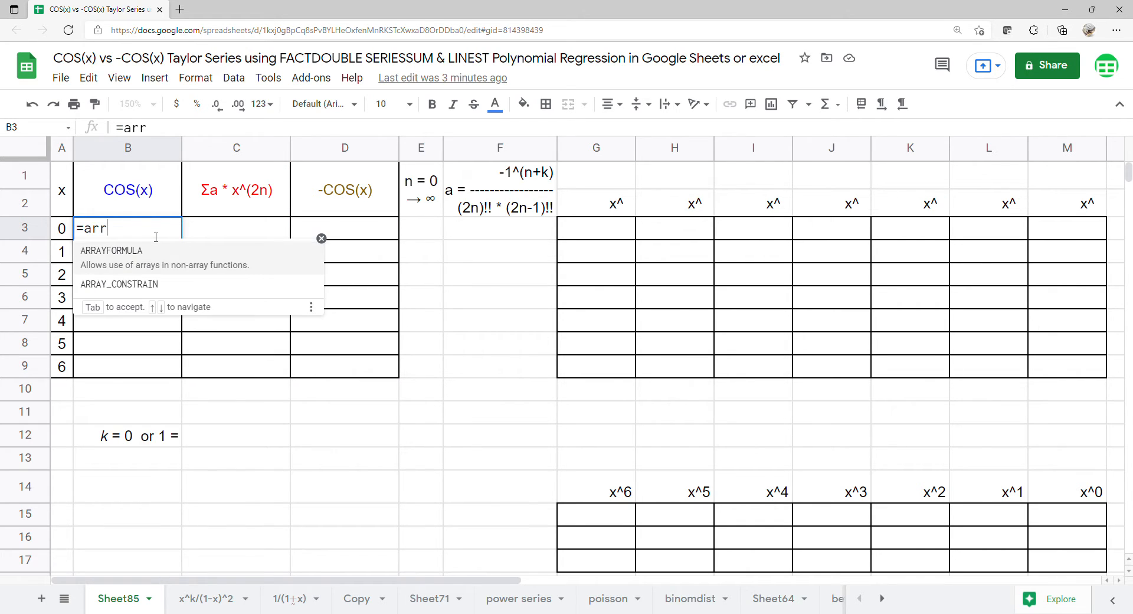
{"action": "key", "text": "Tab"}
{"action": "type", "text": "c"}
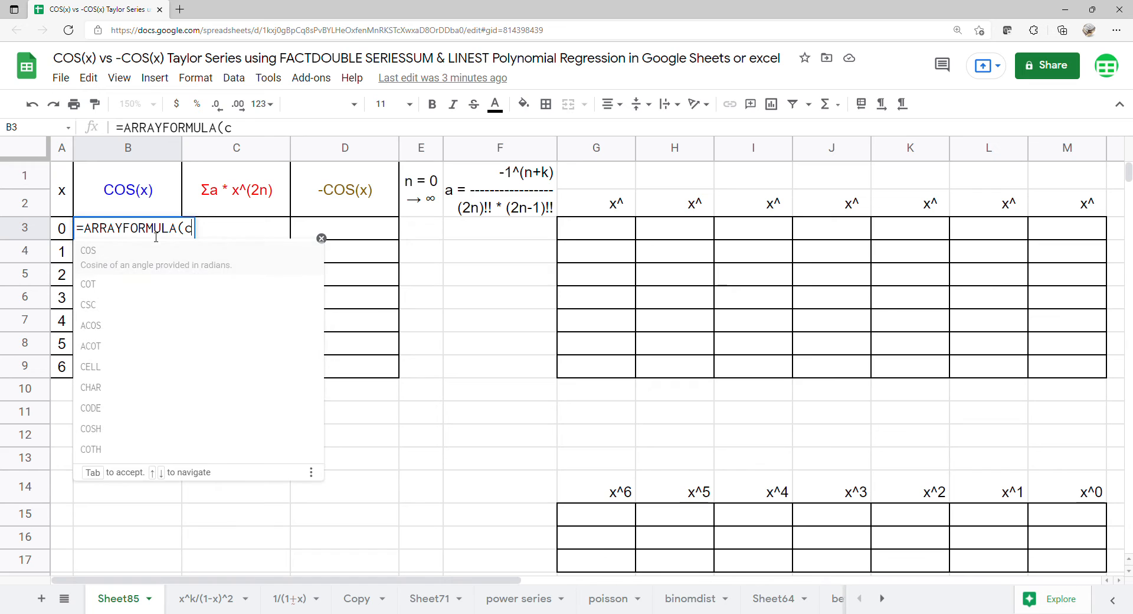
{"action": "left_click", "coordinate": [102, 258]}
{"action": "left_click_drag", "start_coordinate": [61, 227], "coordinate": [64, 371]}
{"action": "key", "text": "Return"}
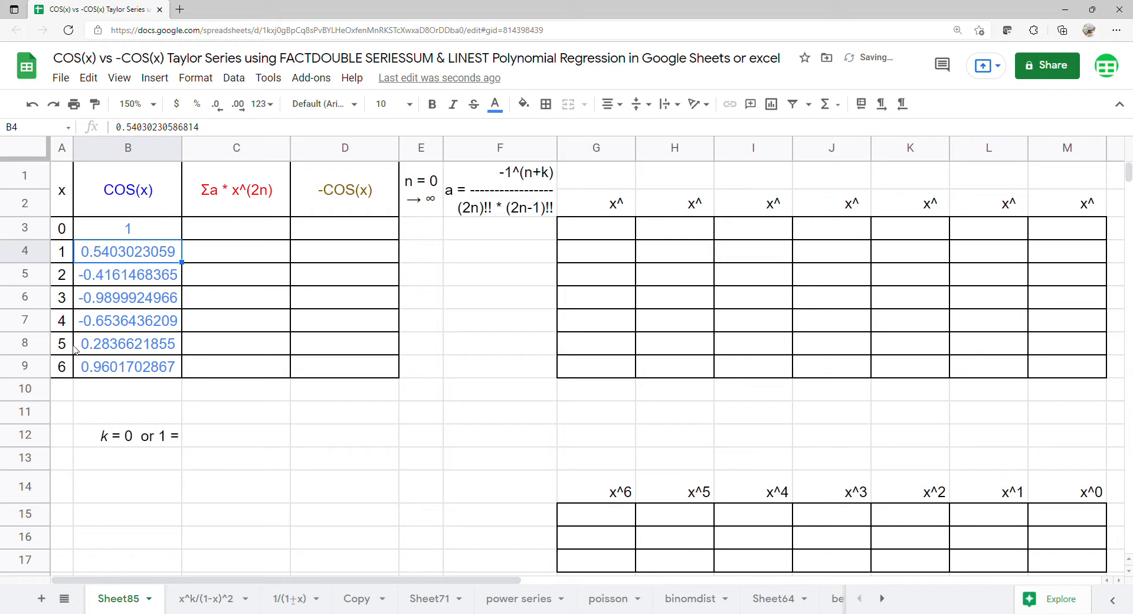
- Enter =ARRAYFORMULA(COS(A3:A9)) in D3 to fill D3:D9
{"action": "left_click", "coordinate": [323, 236]}
{"action": "type", "text": "=arr"}
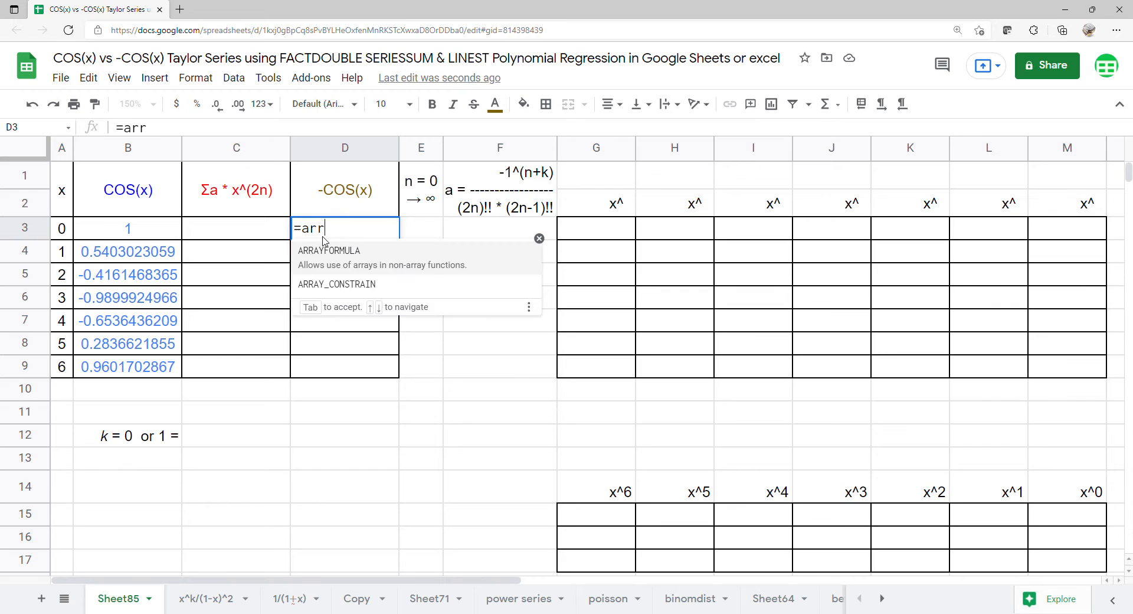
{"action": "key", "text": "Tab"}
{"action": "type", "text": "c"}
{"action": "key", "text": "Tab"}
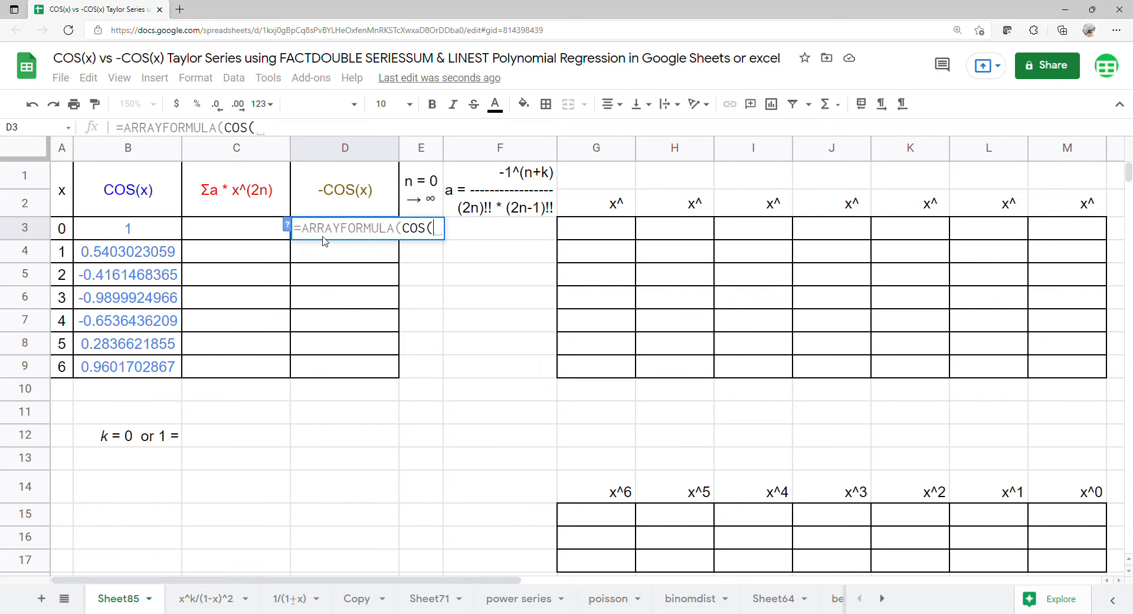
{"action": "left_click_drag", "start_coordinate": [67, 235], "coordinate": [63, 369]}
{"action": "key", "text": "Return"}
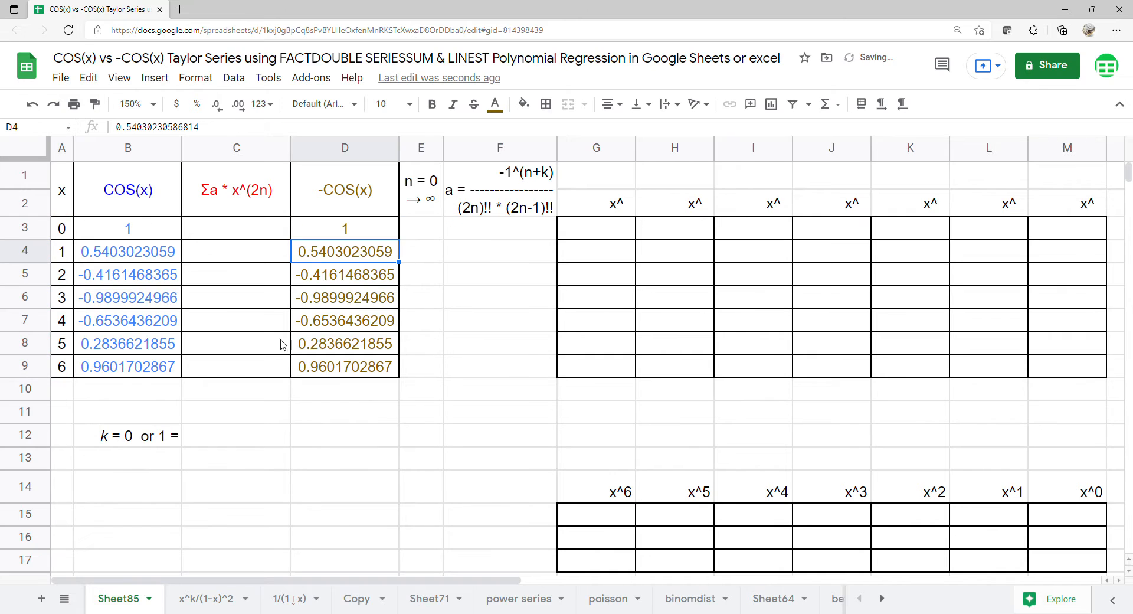
- Edit D3 to =ARRAYFORMULA(-COS(A3:A9)) so the column holds negated cosines
{"action": "left_click", "coordinate": [344, 232]}
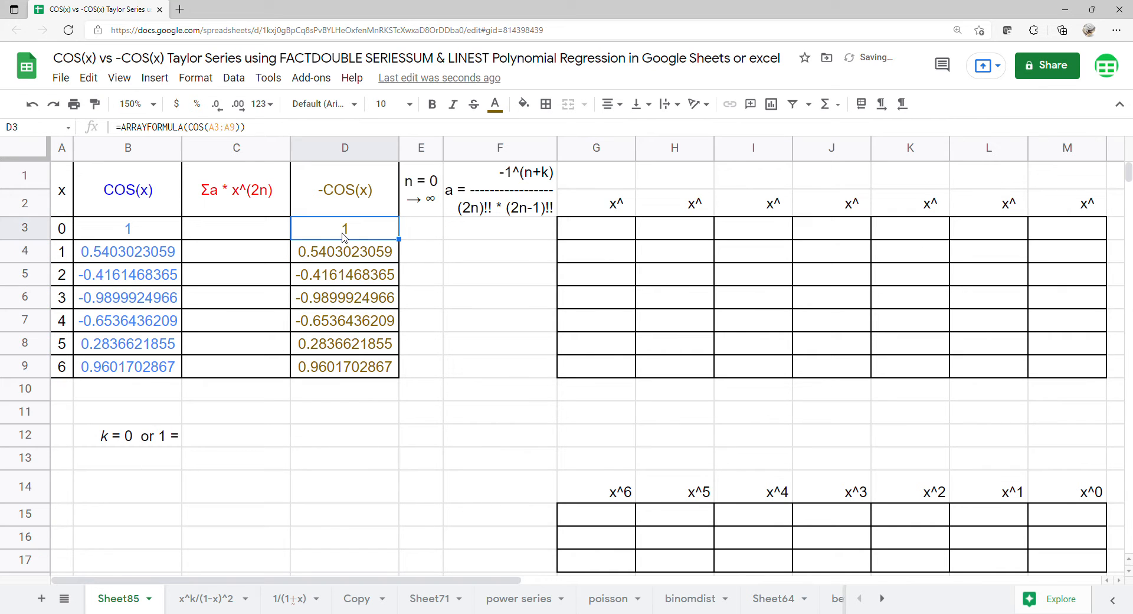
{"action": "left_click", "coordinate": [187, 129]}
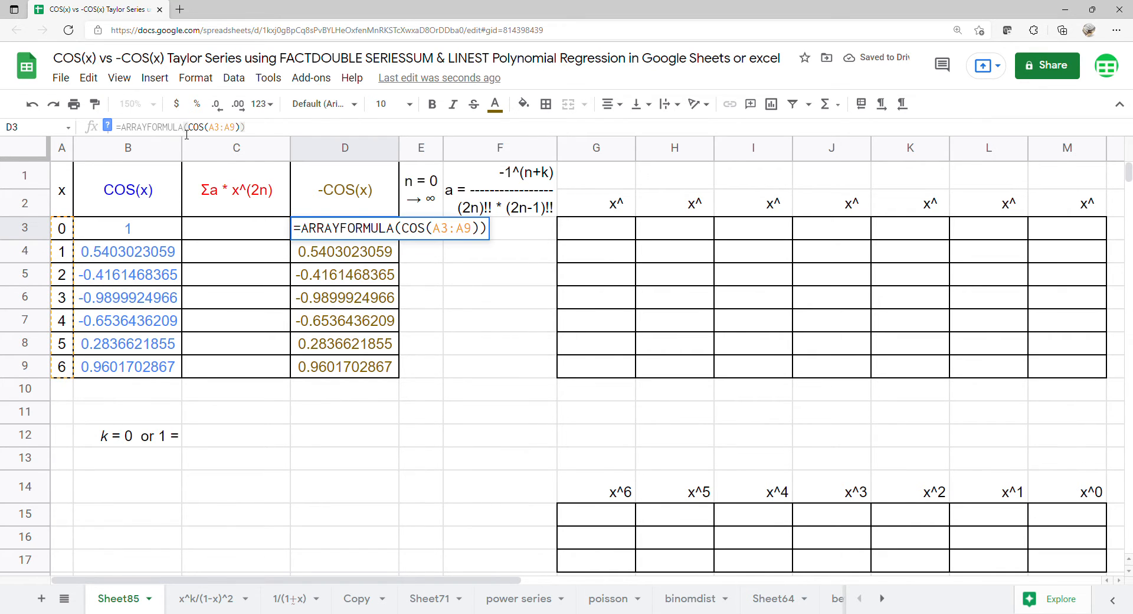
{"action": "type", "text": "-"}
{"action": "key", "text": "Return"}
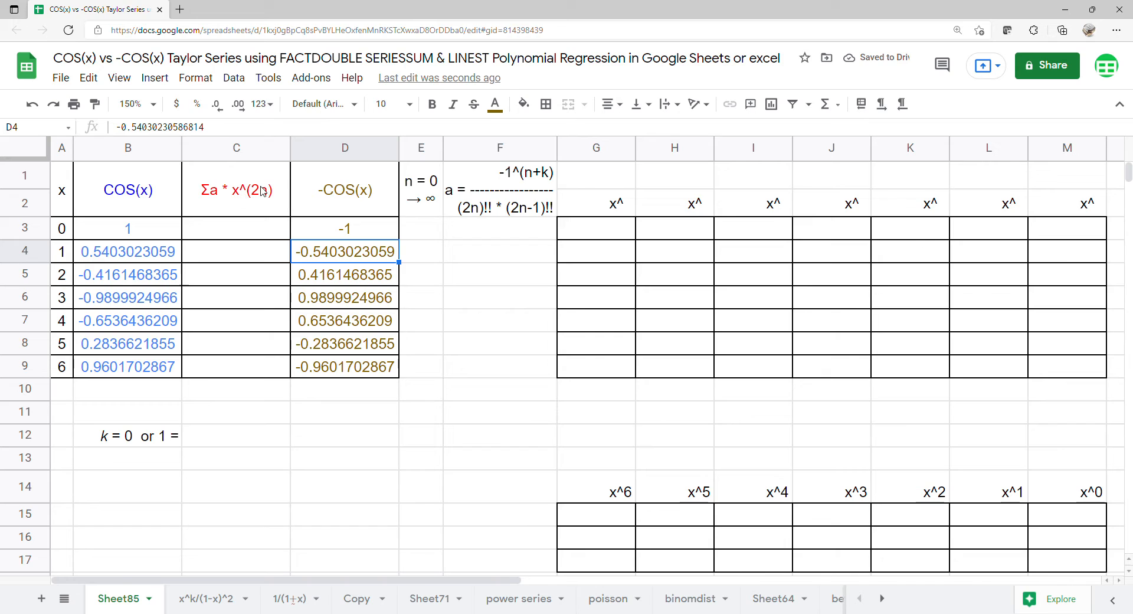
{"action": "left_click", "coordinate": [421, 233]}
- Start n at 0 in E3 and begin F3 with =ARRAYFORMULA(-1^(E3:E17+C12)
{"action": "type", "text": "0"}
{"action": "key", "text": "Return"}
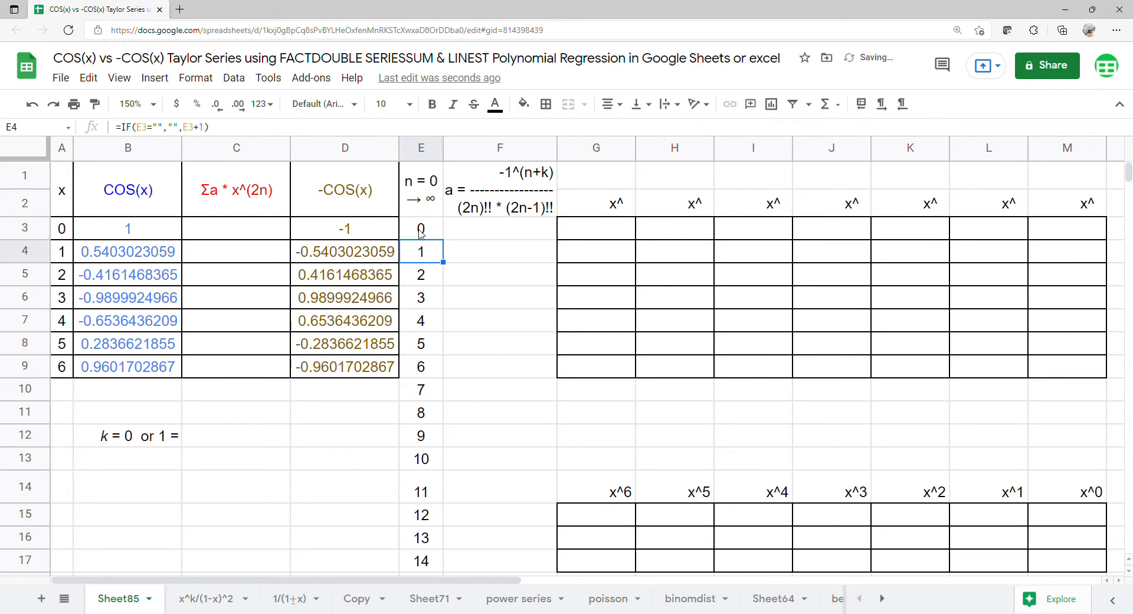
{"action": "left_click", "coordinate": [502, 235]}
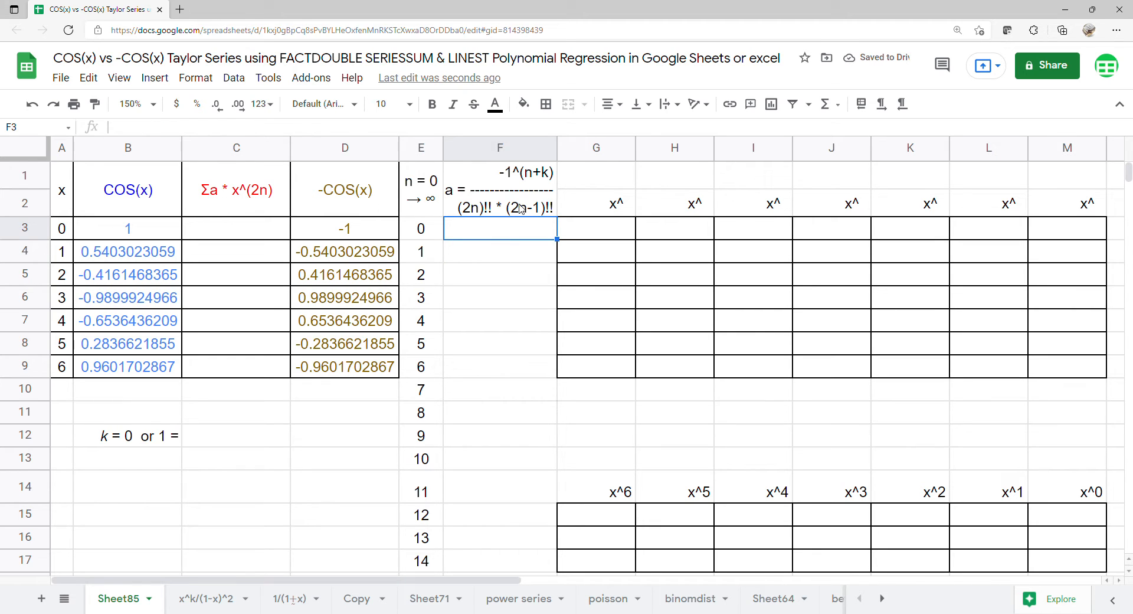
{"action": "type", "text": "="}
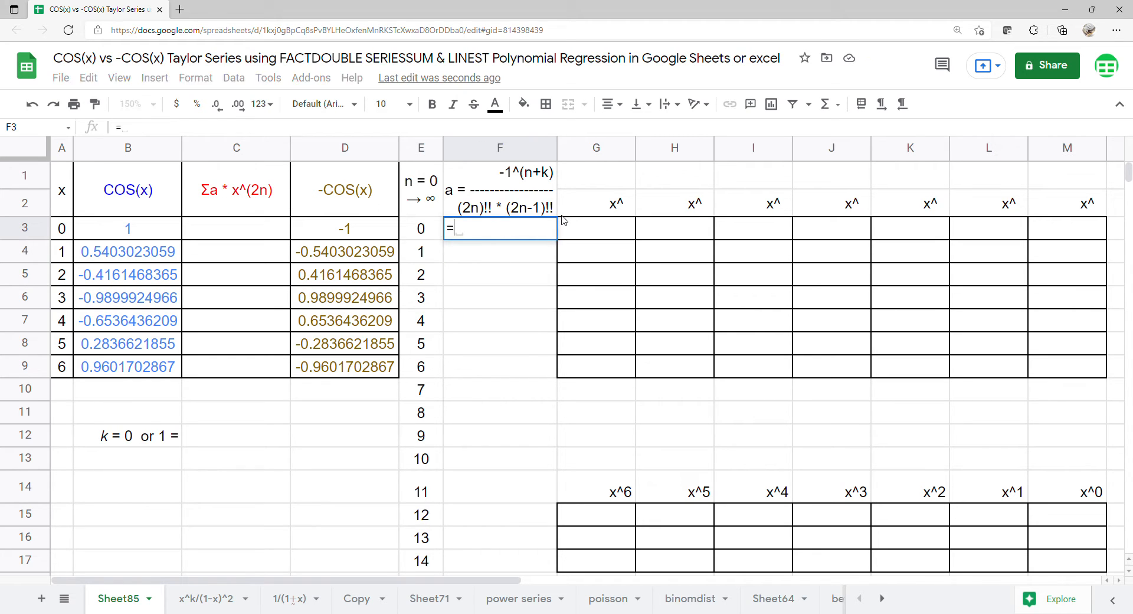
{"action": "type", "text": "ARRAYFORMULA("}
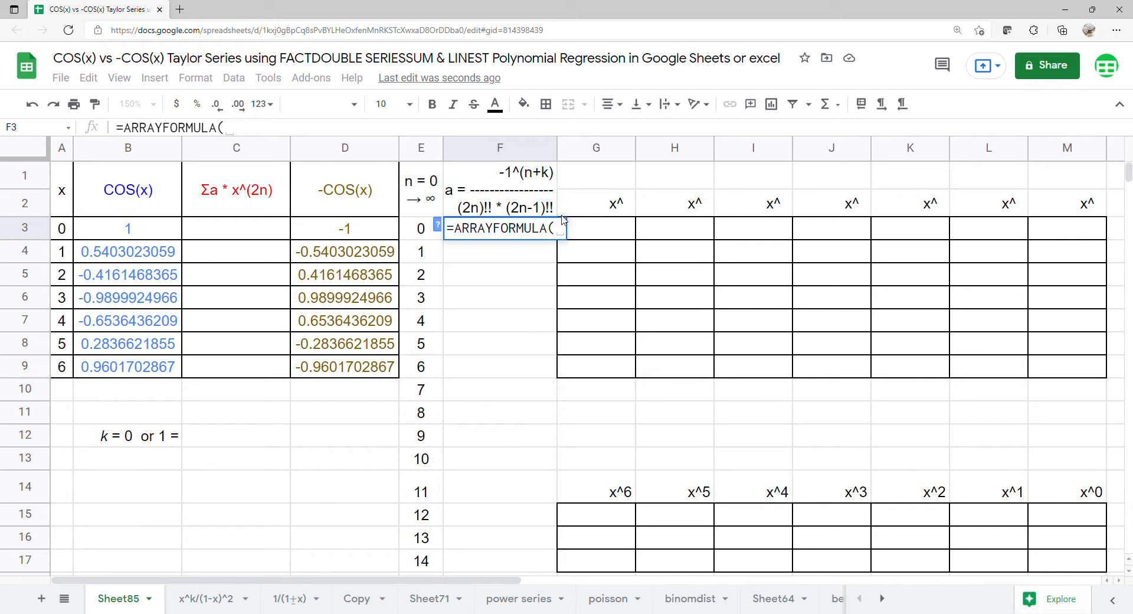
{"action": "type", "text": "-1"}
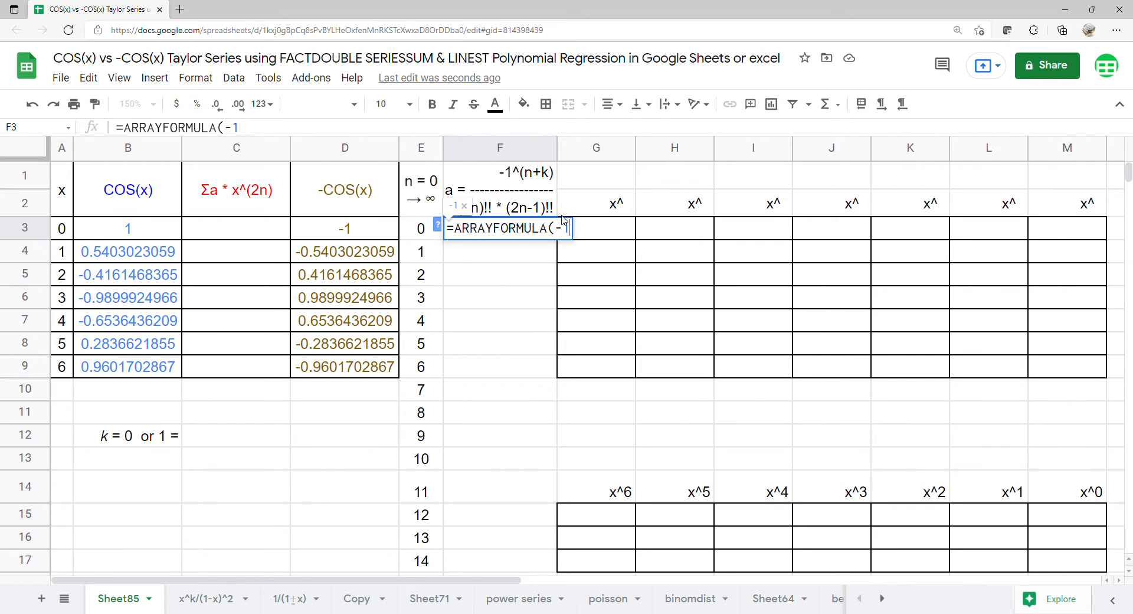
{"action": "type", "text": "^("}
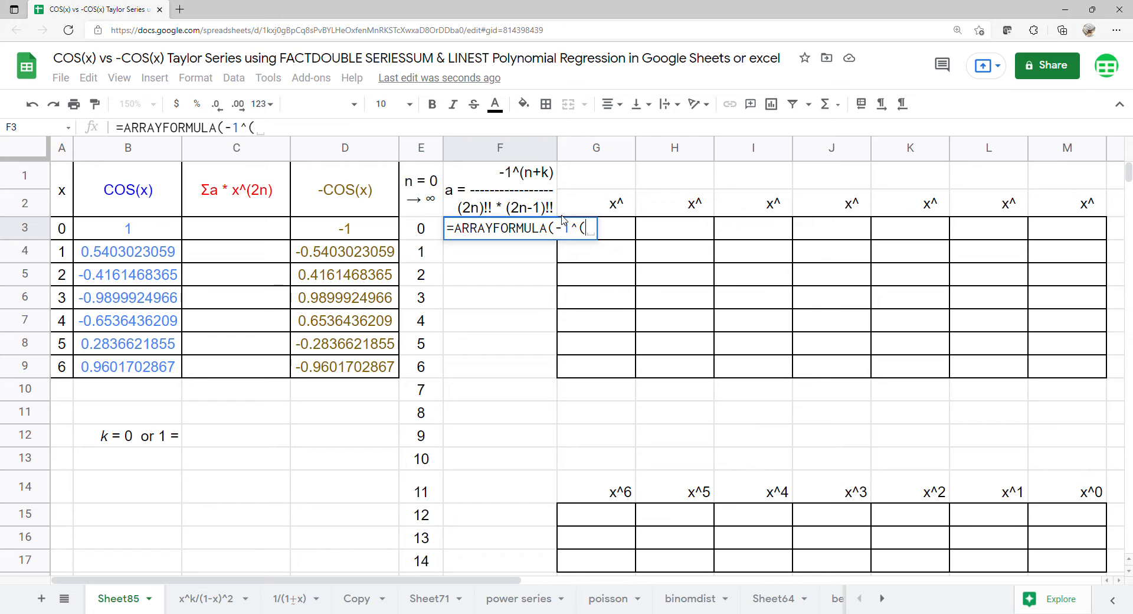
{"action": "left_click_drag", "start_coordinate": [434, 232], "coordinate": [436, 561]}
{"action": "type", "text": "+"}
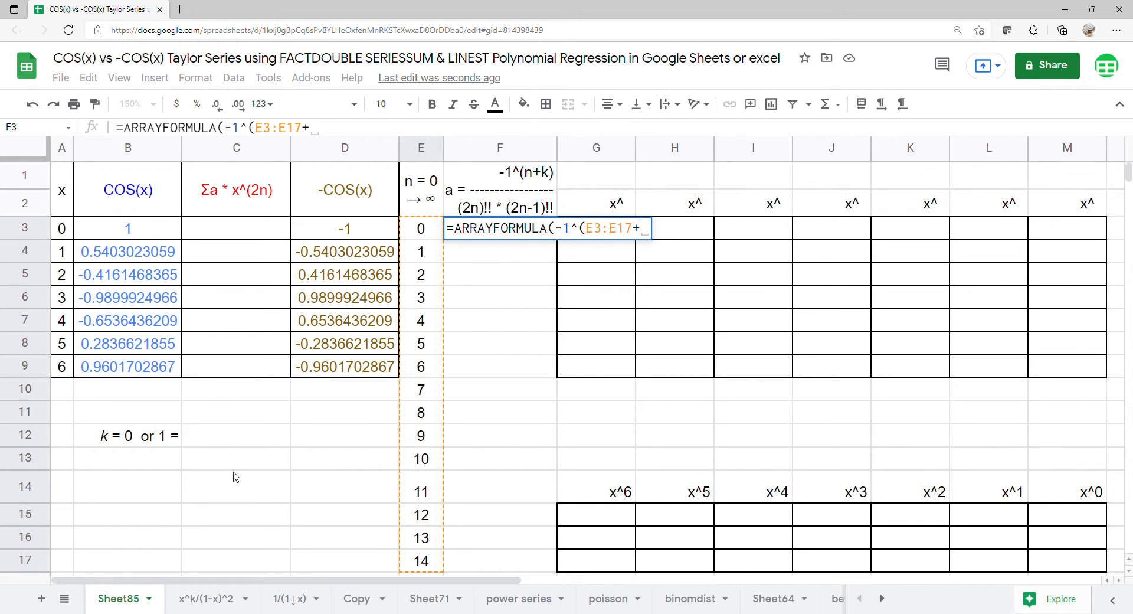
{"action": "left_click", "coordinate": [228, 446]}
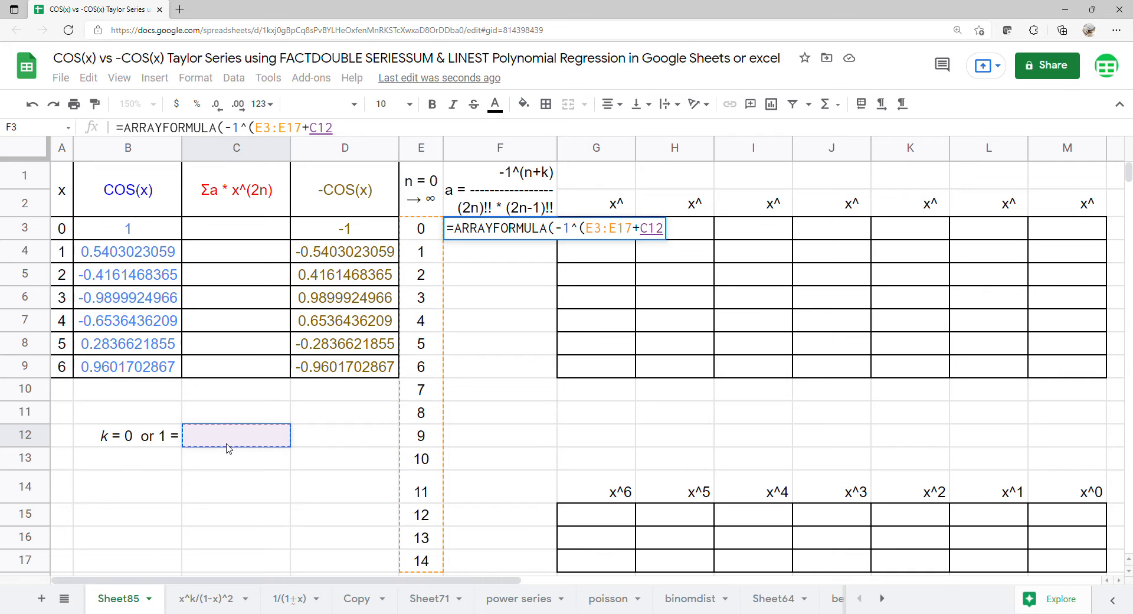
- Divide by FACTDOUBLE(2*E3:E17)*FACTDOUBLE(2*E3:E17-1) to finish F3, then check its #NUM! error
{"action": "type", "text": ")/"}
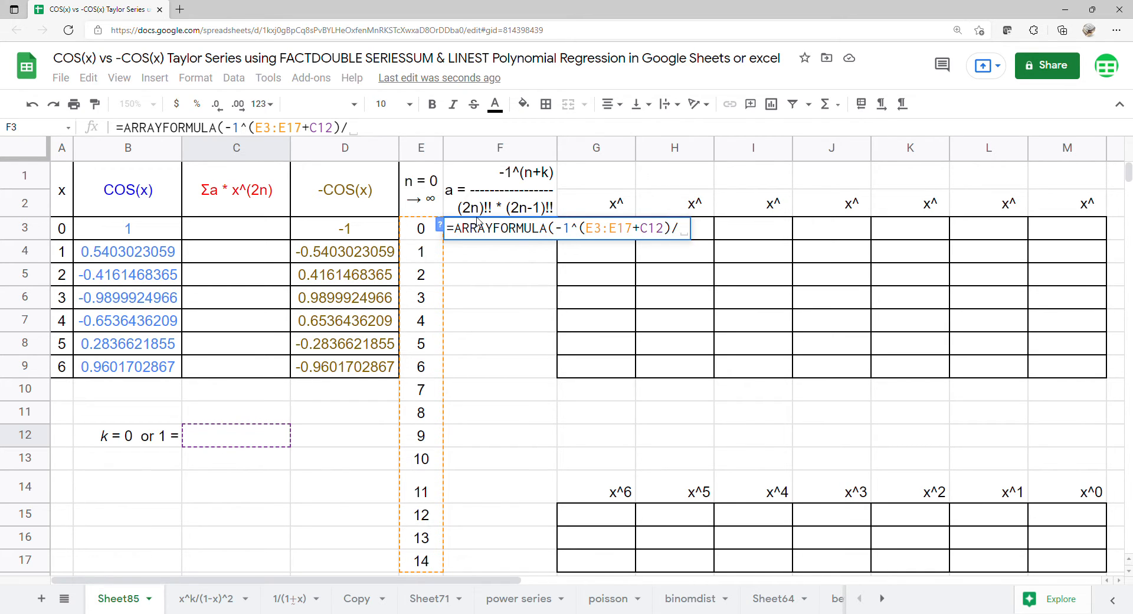
{"action": "type", "text": "(f"}
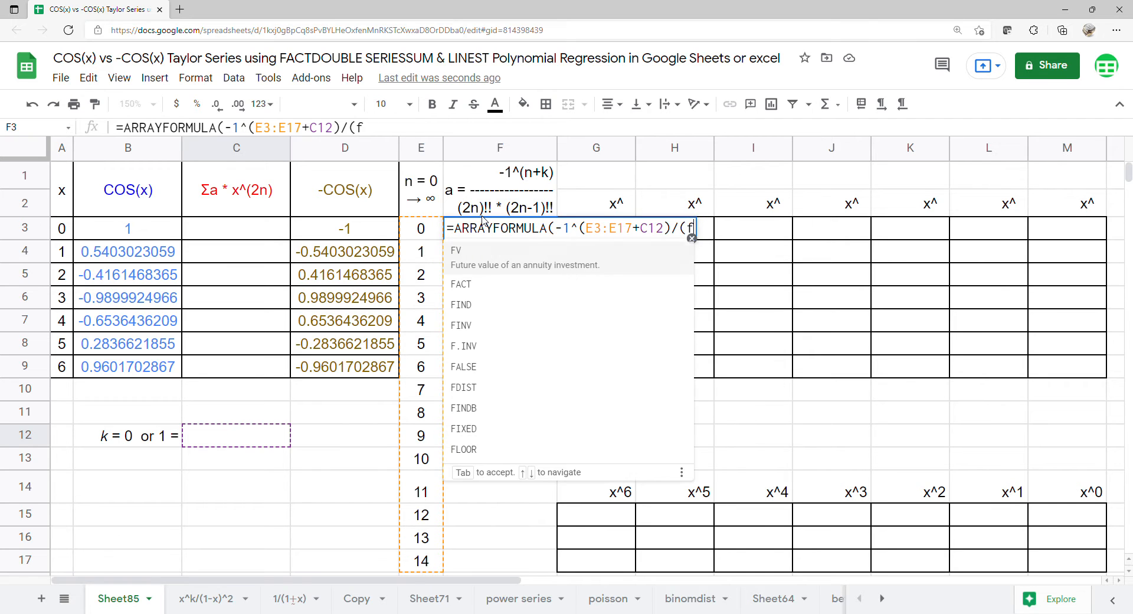
{"action": "type", "text": "a"}
{"action": "left_click", "coordinate": [500, 311]}
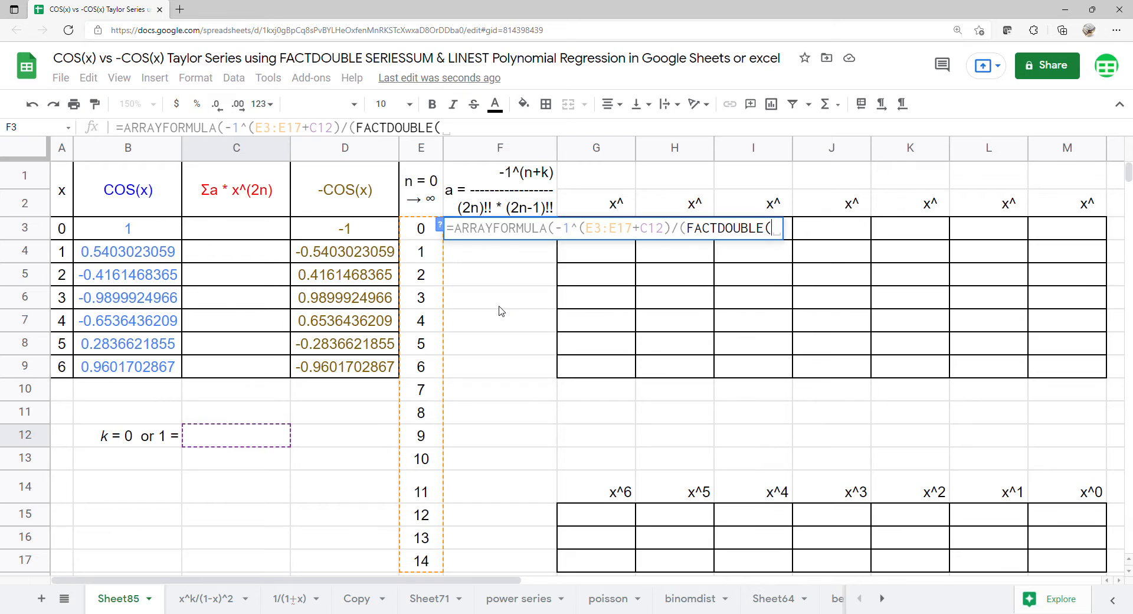
{"action": "type", "text": "2"}
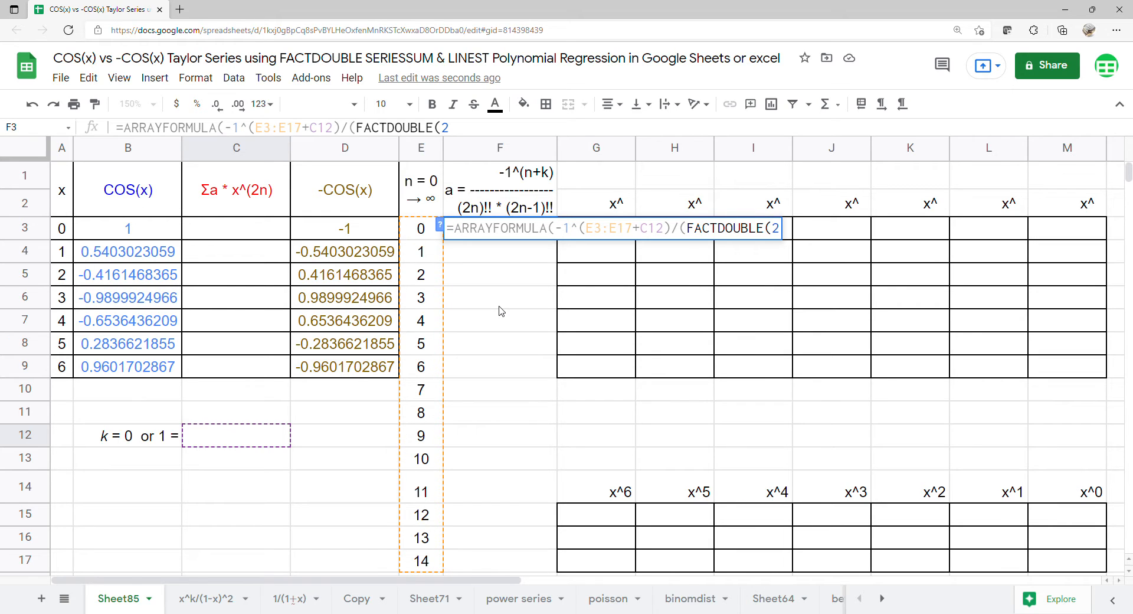
{"action": "type", "text": "*"}
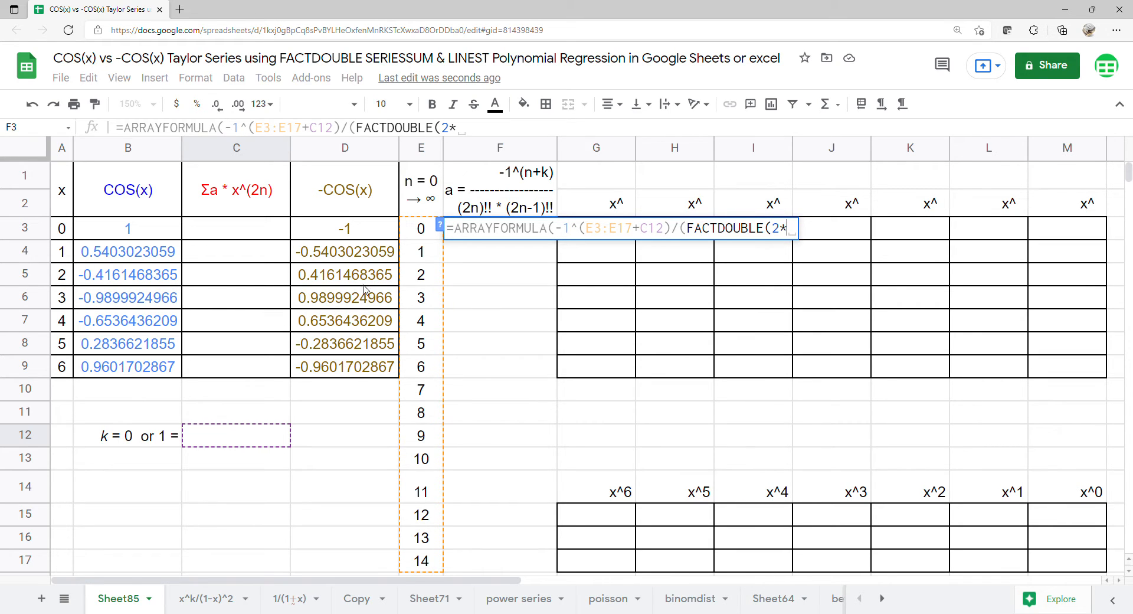
{"action": "left_click_drag", "start_coordinate": [418, 235], "coordinate": [409, 562]}
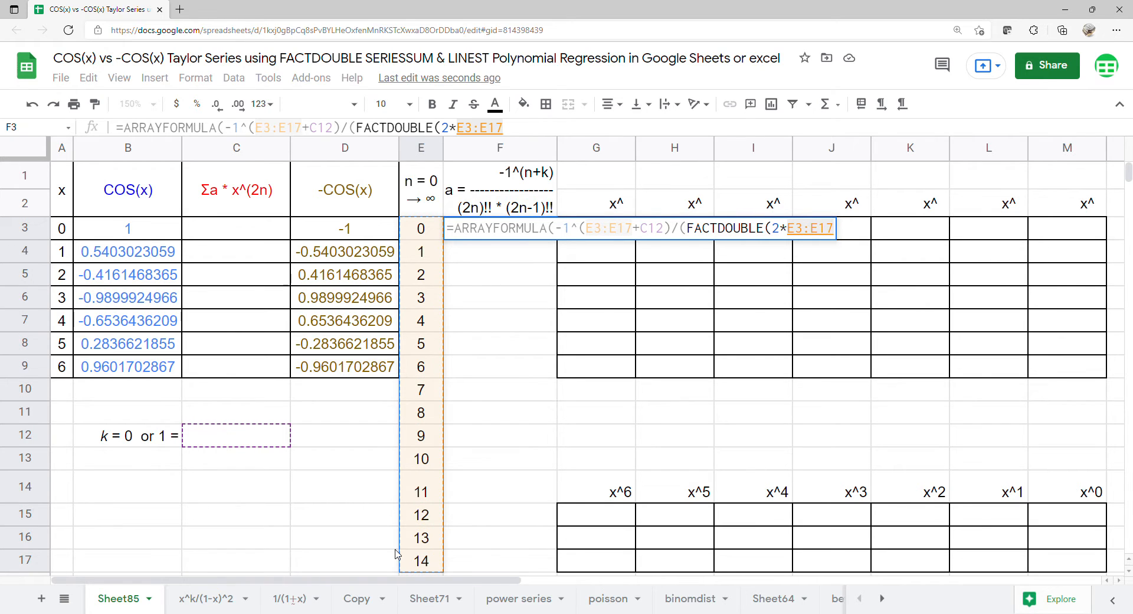
{"action": "type", "text": ")*"}
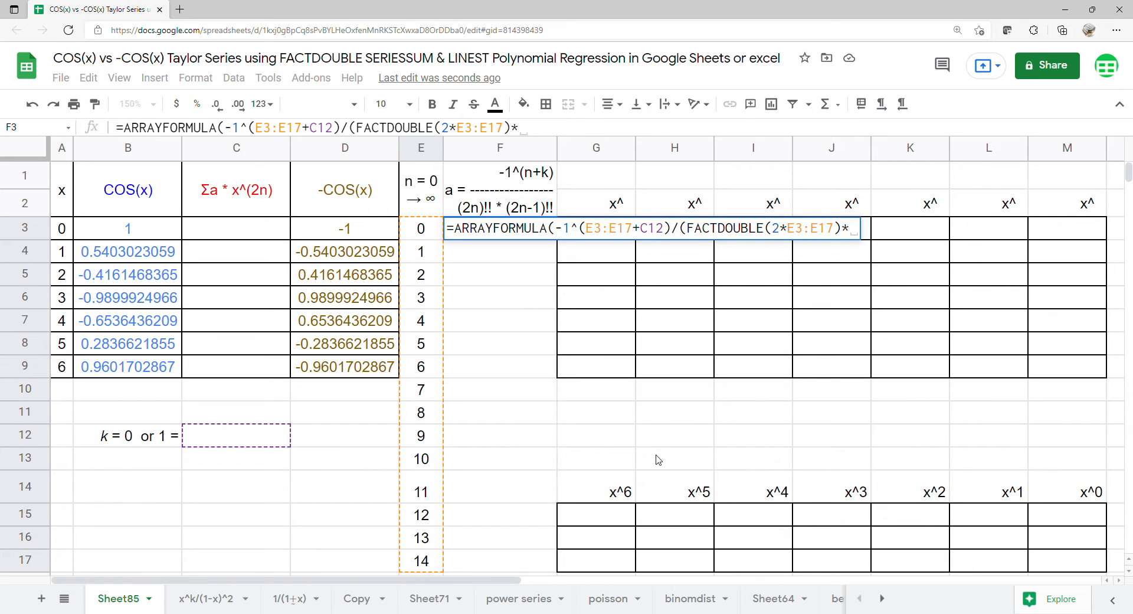
{"action": "type", "text": "fa"}
{"action": "left_click", "coordinate": [537, 304]}
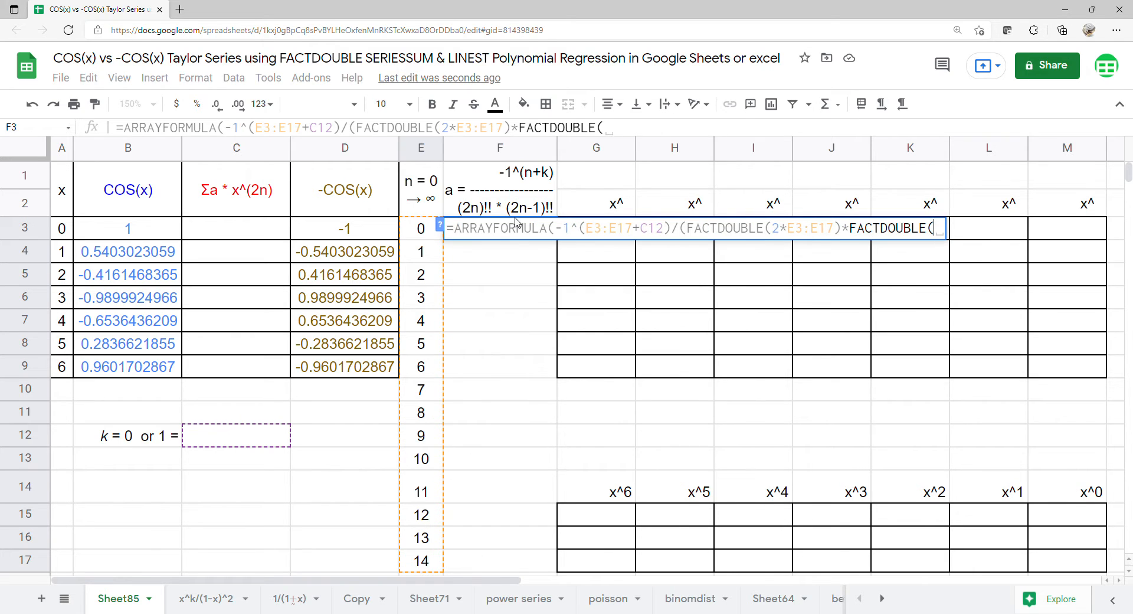
{"action": "type", "text": "2*"}
{"action": "left_click_drag", "start_coordinate": [416, 235], "coordinate": [414, 558]}
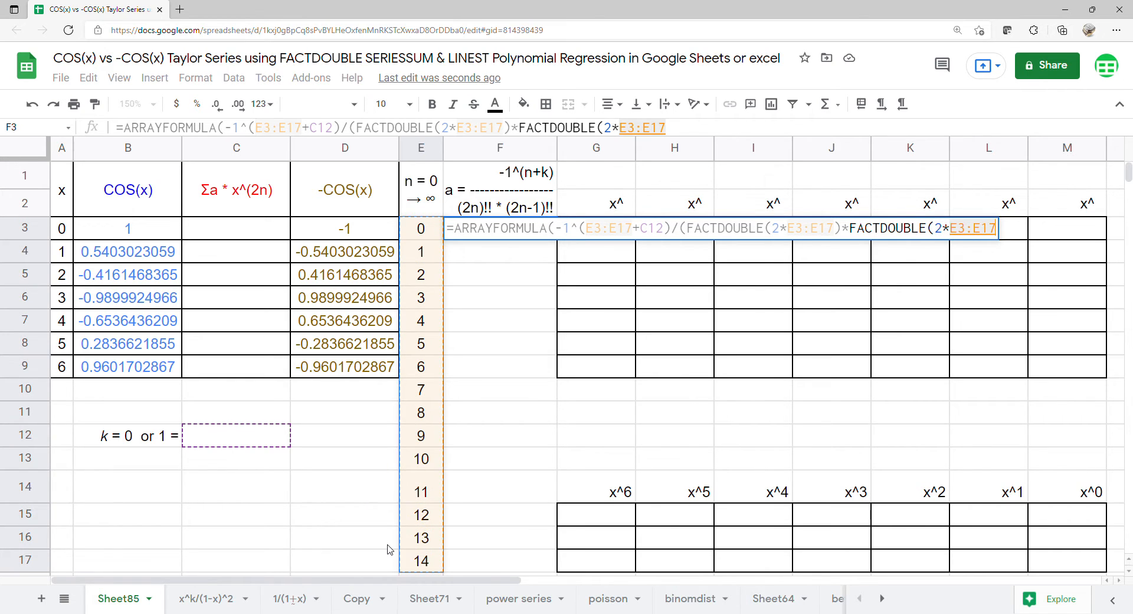
{"action": "type", "text": "-1"}
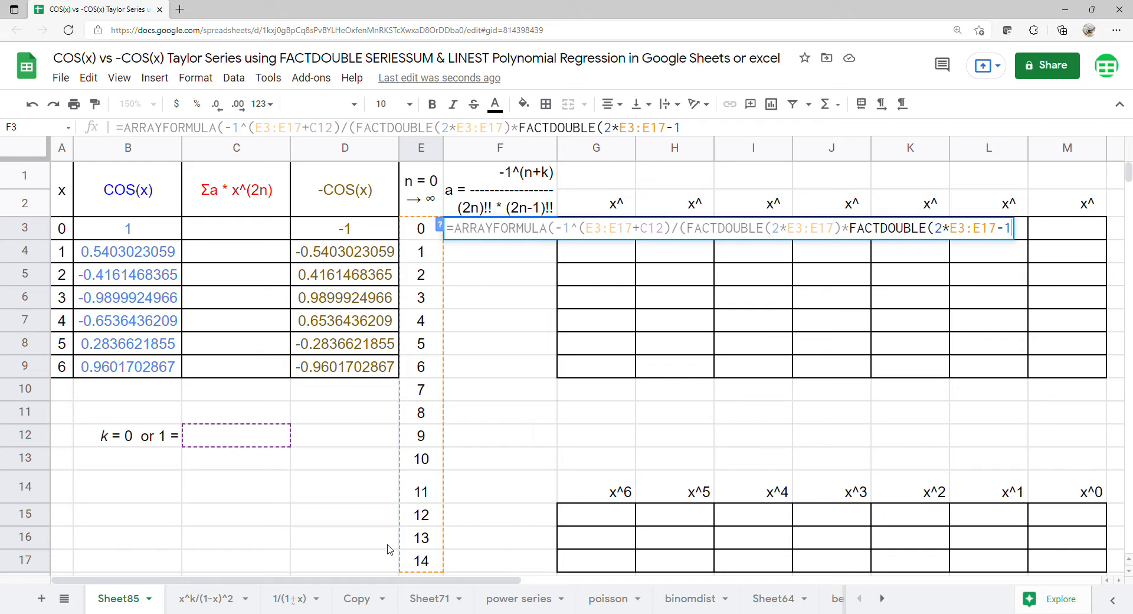
{"action": "key", "text": "Return"}
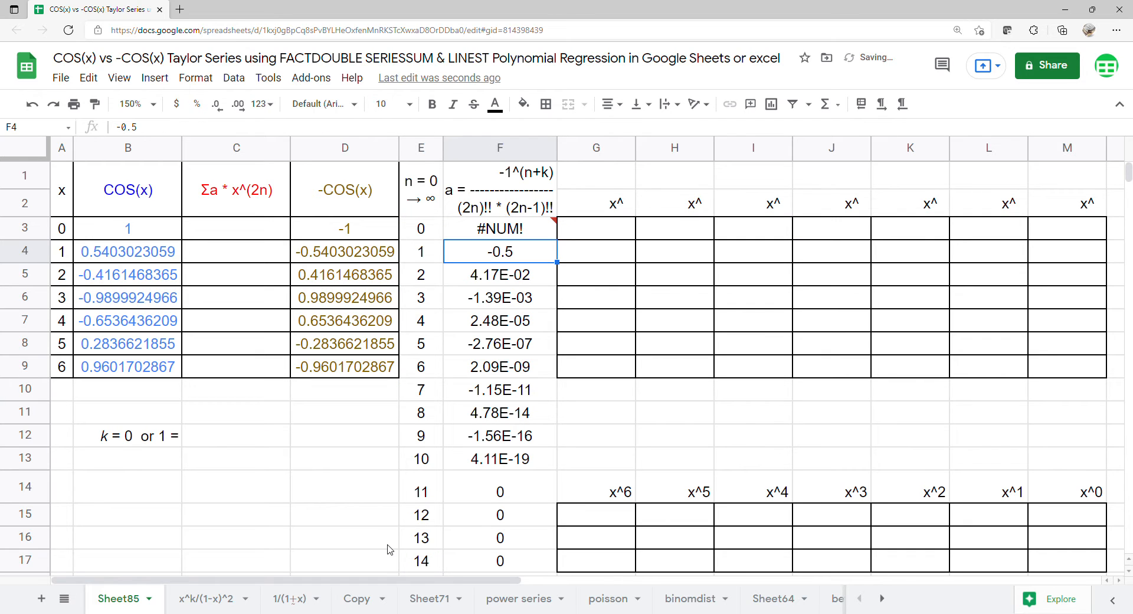
{"action": "left_click", "coordinate": [504, 237]}
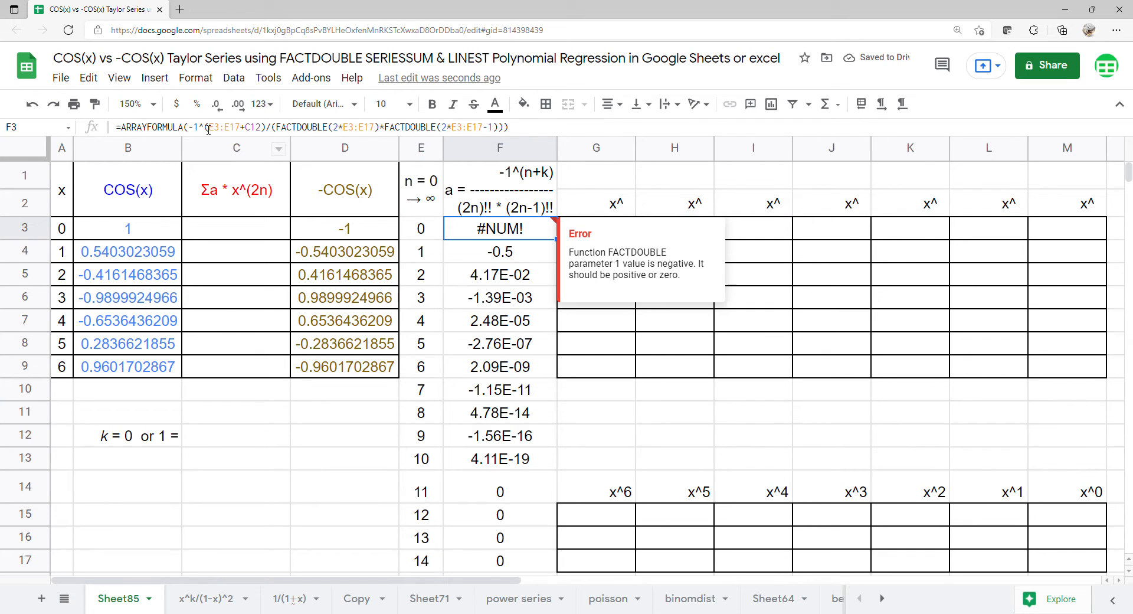
{"action": "left_click", "coordinate": [253, 440]}
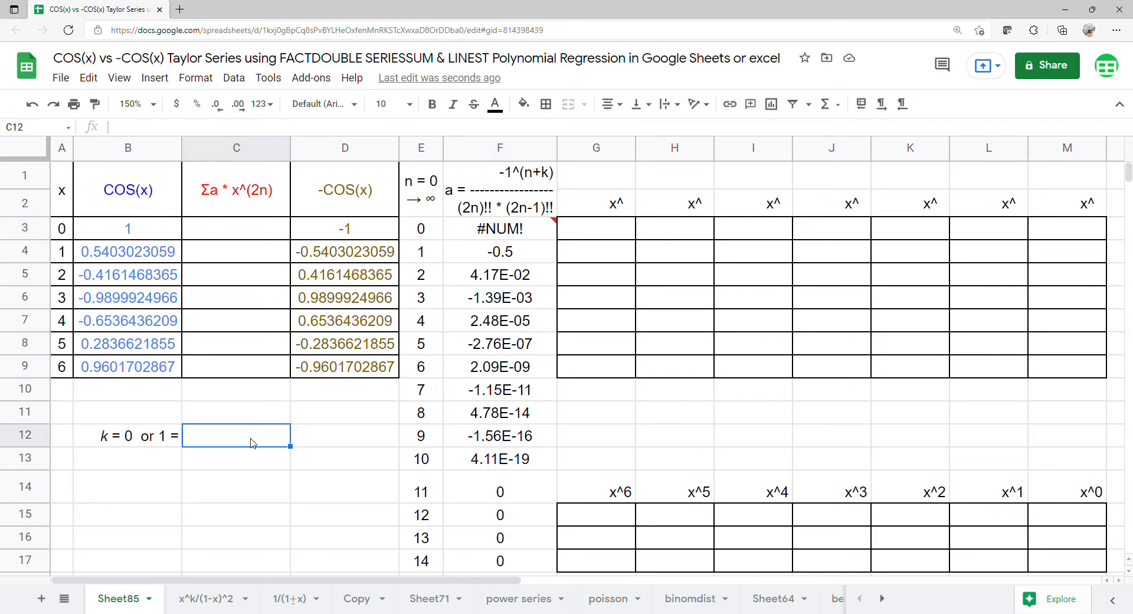
- Add a data validation rule to C12 allowing the list of items 0,1
{"action": "left_click", "coordinate": [234, 78]}
{"action": "left_click", "coordinate": [331, 274]}
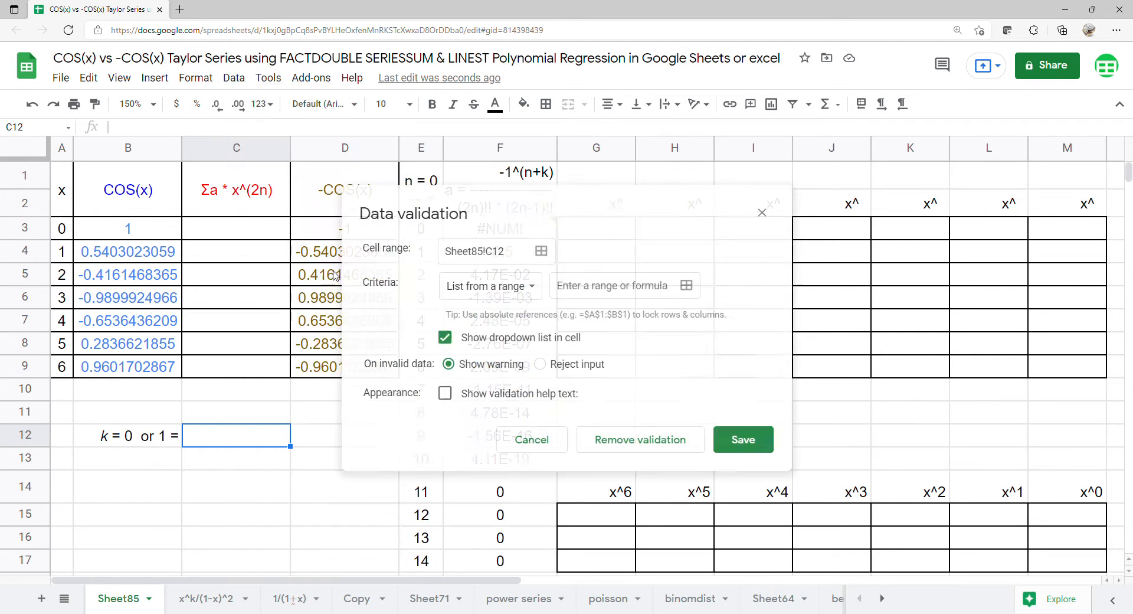
{"action": "left_click", "coordinate": [520, 287]}
{"action": "left_click", "coordinate": [517, 308]}
{"action": "left_click", "coordinate": [574, 292]}
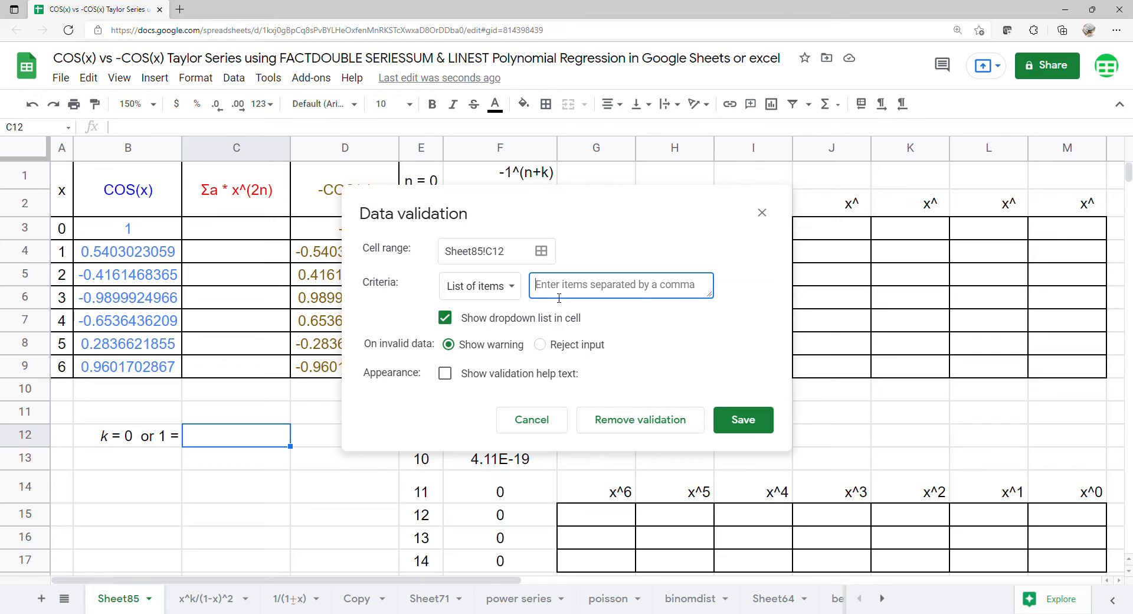
{"action": "type", "text": "0"}
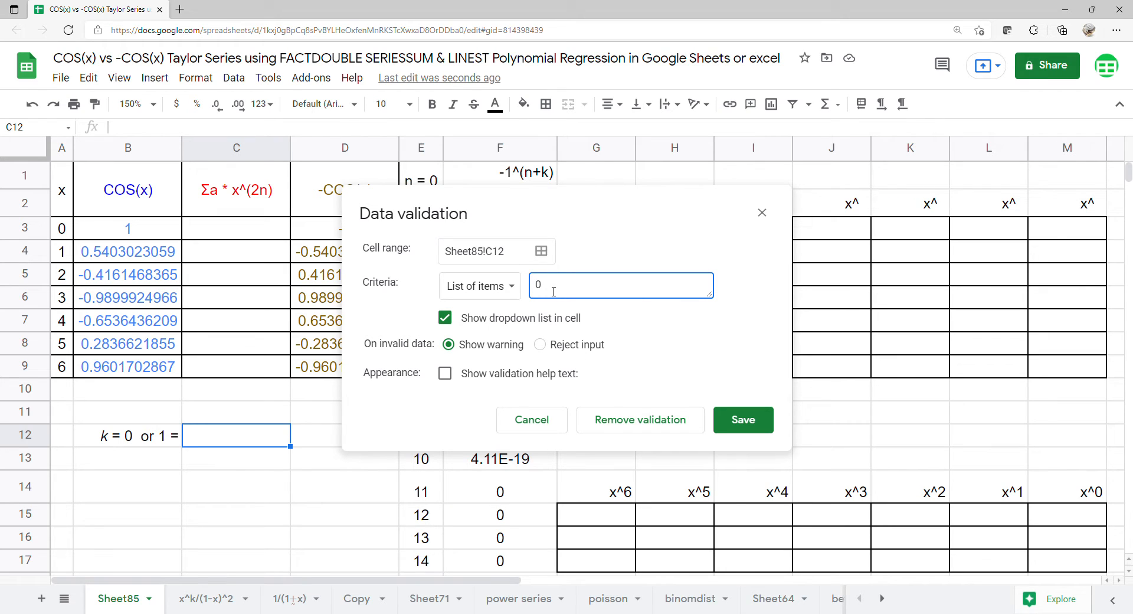
{"action": "type", "text": ",1"}
{"action": "left_click", "coordinate": [742, 420]}
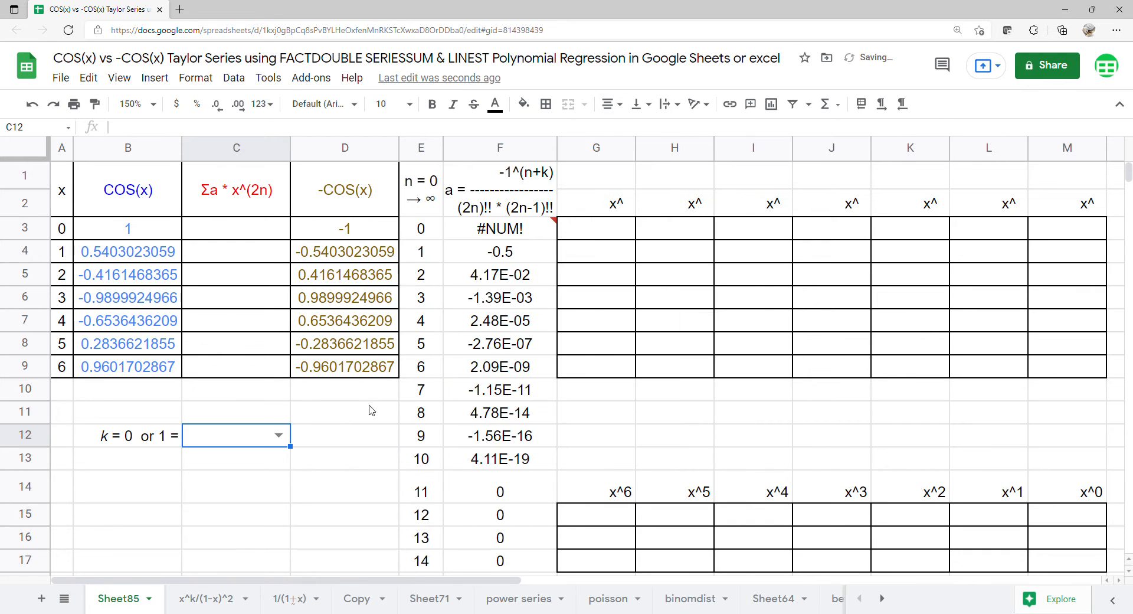
- Set k in C12 to 0 and then back to 1 from its dropdown
{"action": "left_click", "coordinate": [278, 435]}
{"action": "left_click", "coordinate": [258, 460]}
{"action": "left_click", "coordinate": [279, 435]}
{"action": "left_click", "coordinate": [261, 474]}
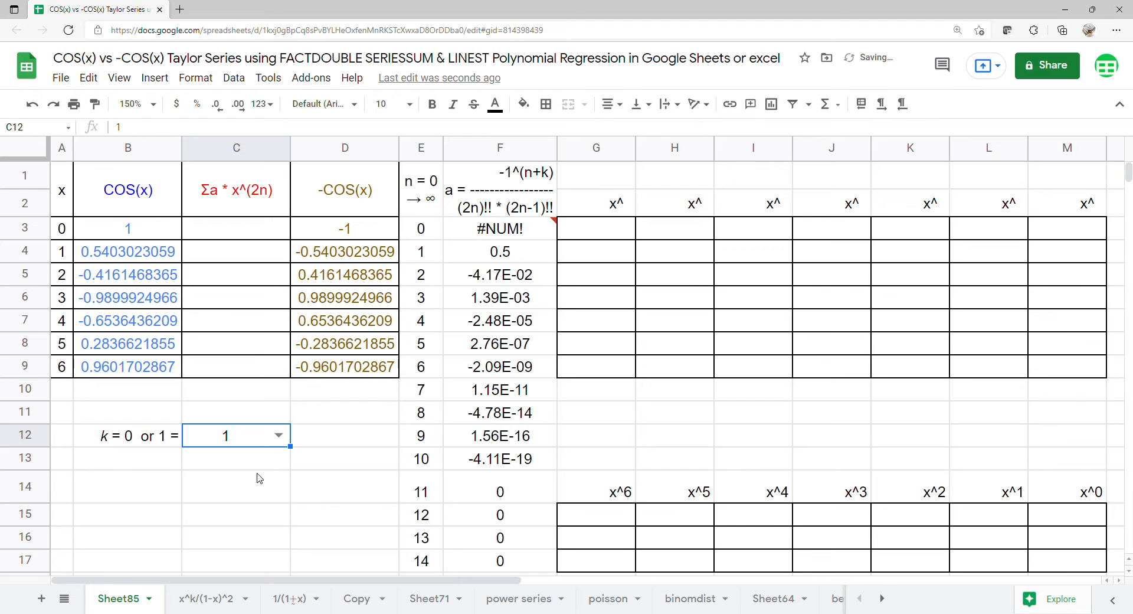
- Wrap the F3 formula in IF(E3:E17=0,-1^C12, …) so n=0 gets -1^k
{"action": "left_click", "coordinate": [514, 236]}
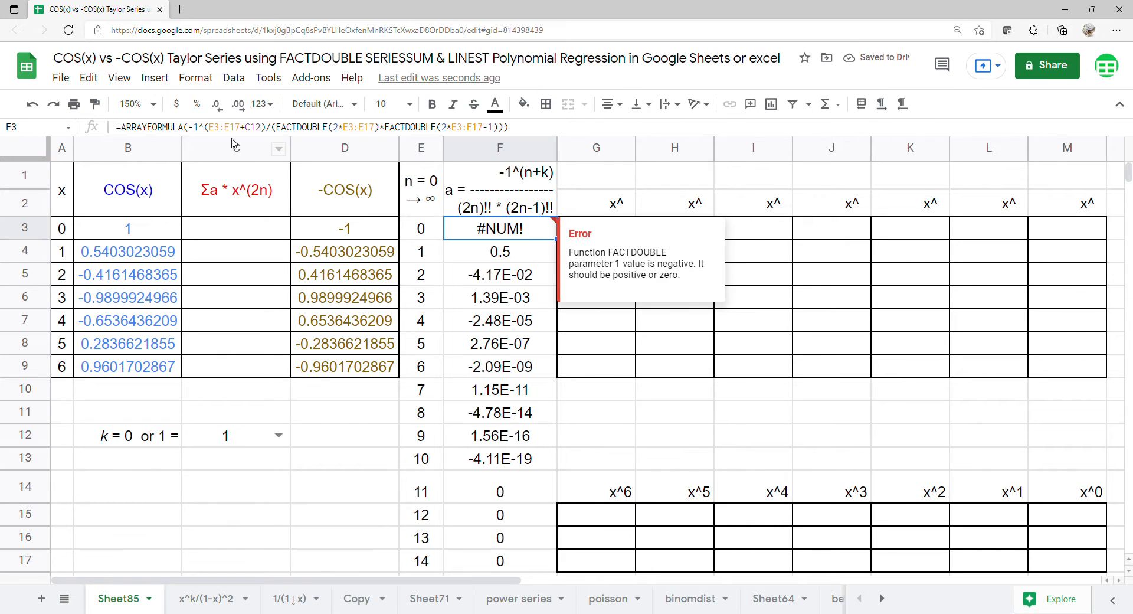
{"action": "left_click", "coordinate": [189, 129]}
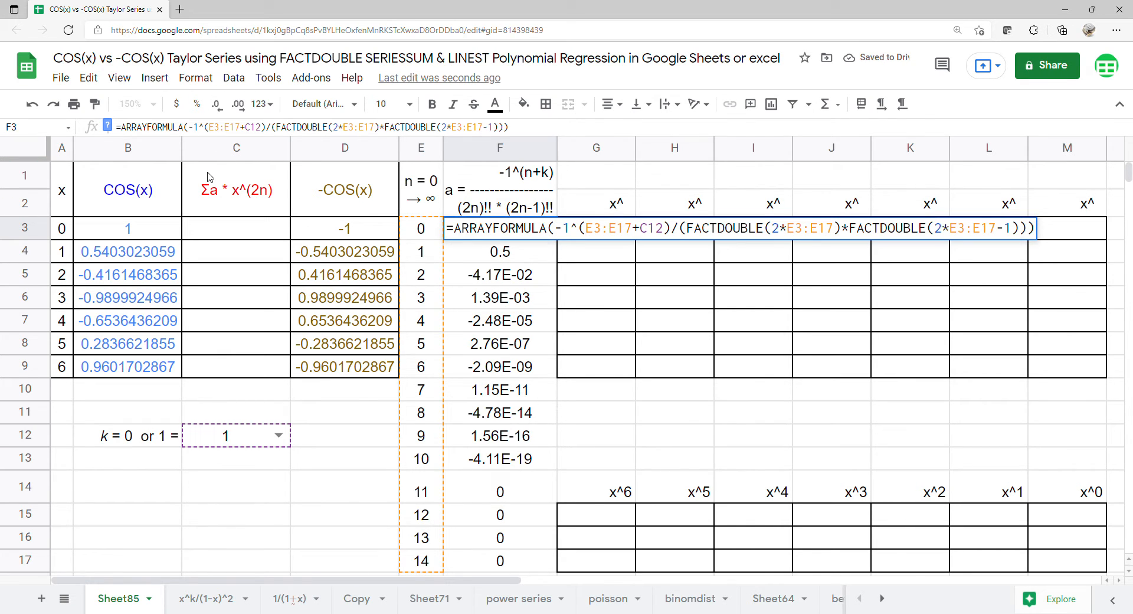
{"action": "type", "text": "if"}
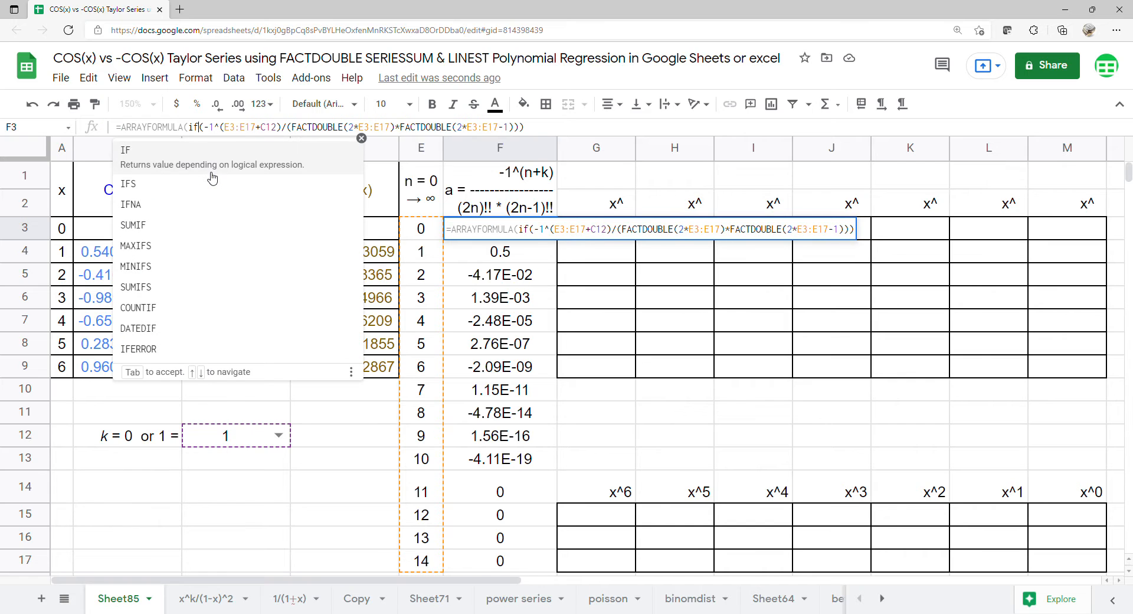
{"action": "key", "text": "Tab"}
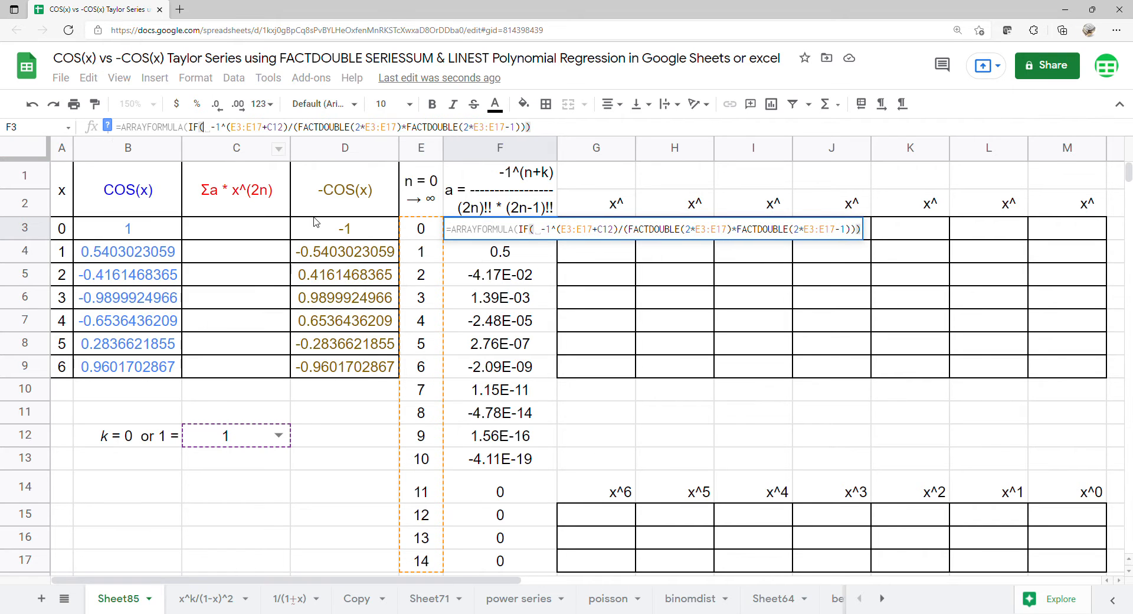
{"action": "left_click", "coordinate": [430, 232]}
{"action": "left_click_drag", "start_coordinate": [431, 251], "coordinate": [412, 568]}
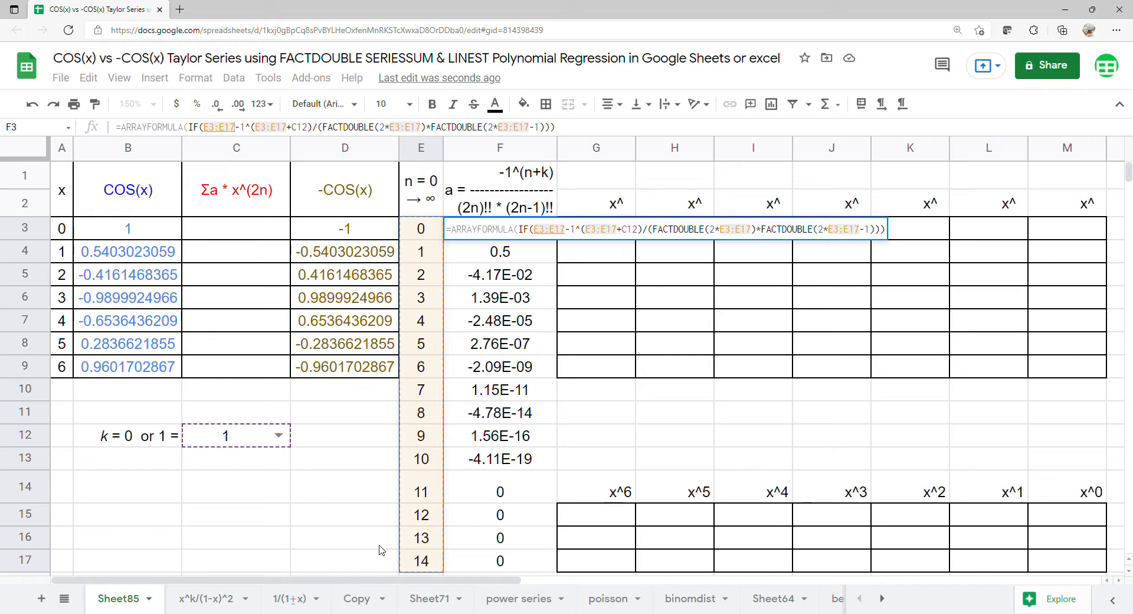
{"action": "type", "text": "=0, "}
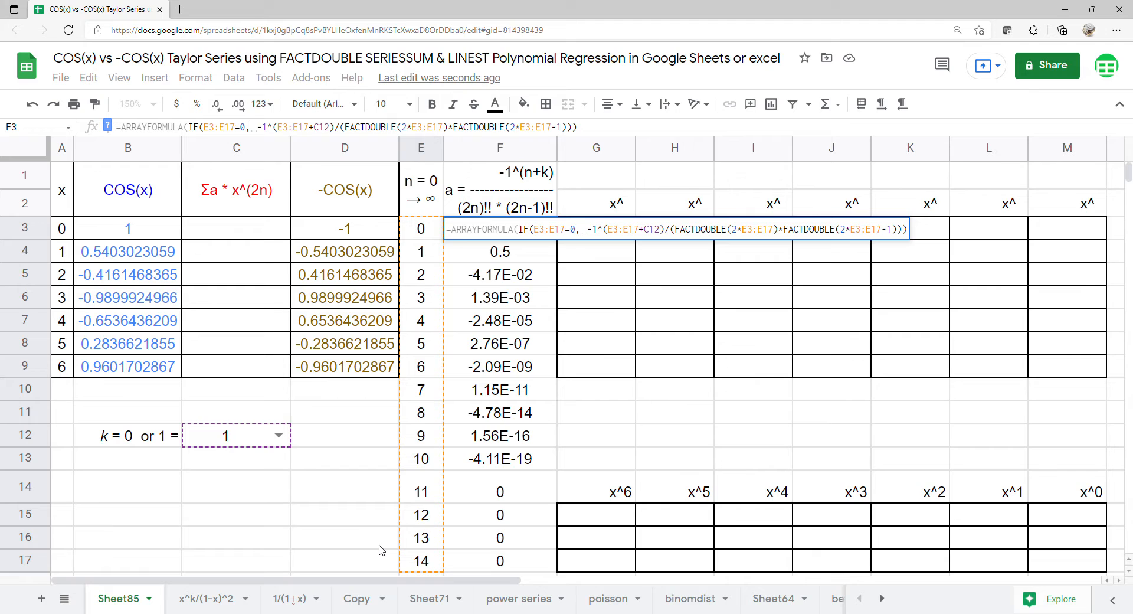
{"action": "type", "text": "-1^"}
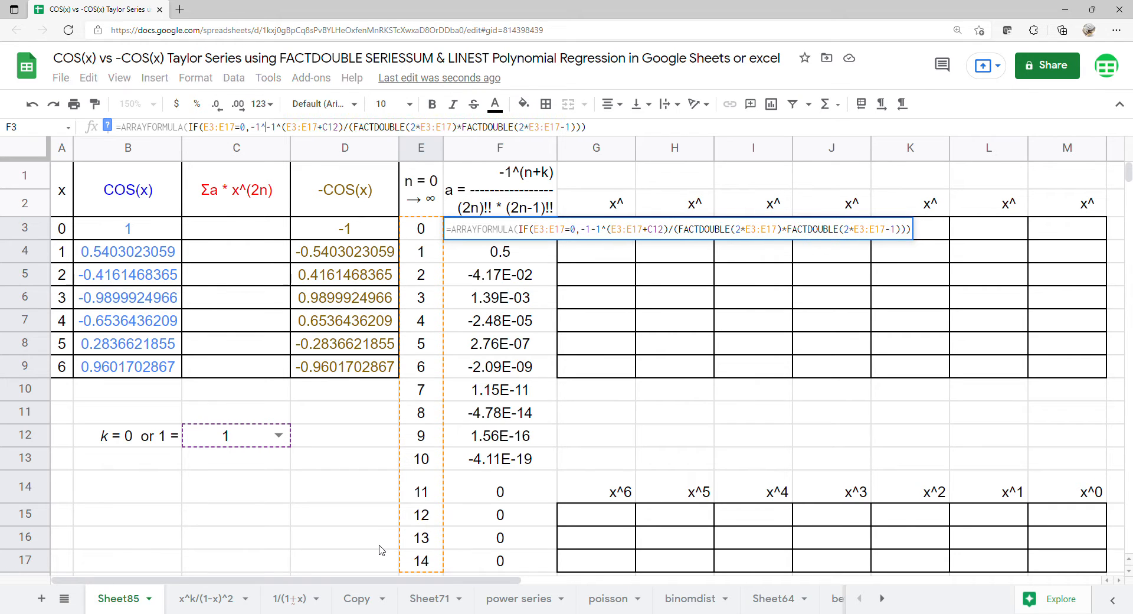
{"action": "left_click", "coordinate": [238, 443]}
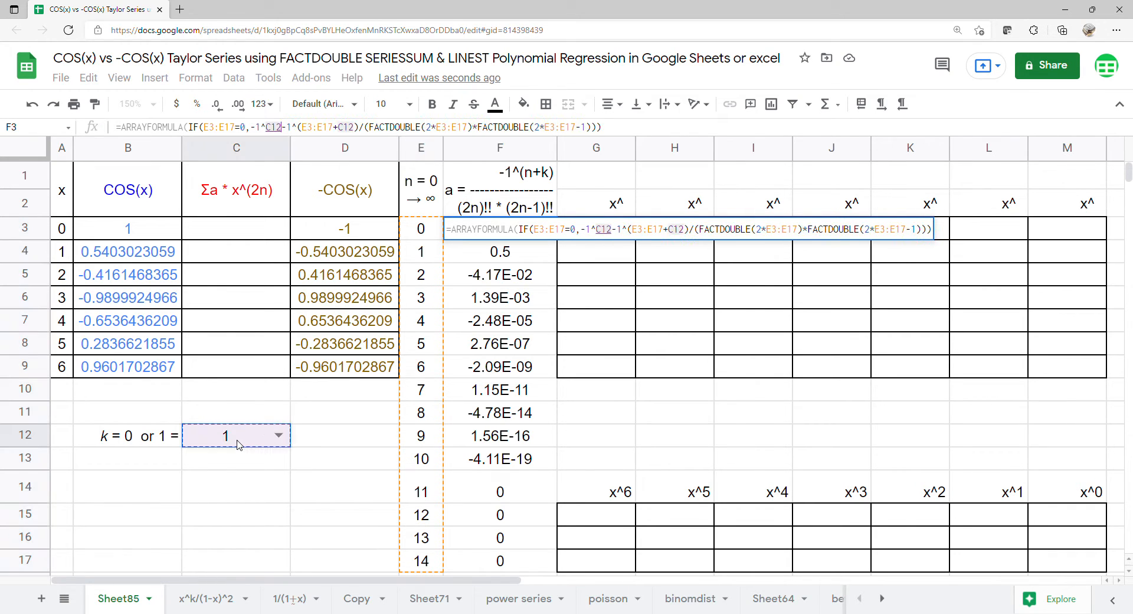
{"action": "type", "text": ","}
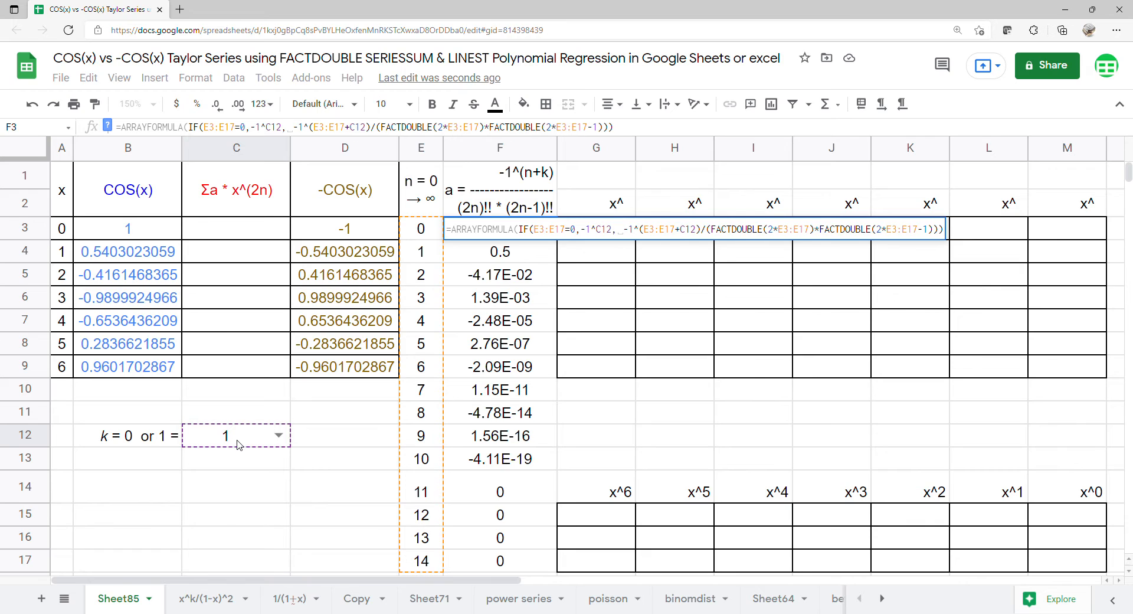
{"action": "key", "text": "Return"}
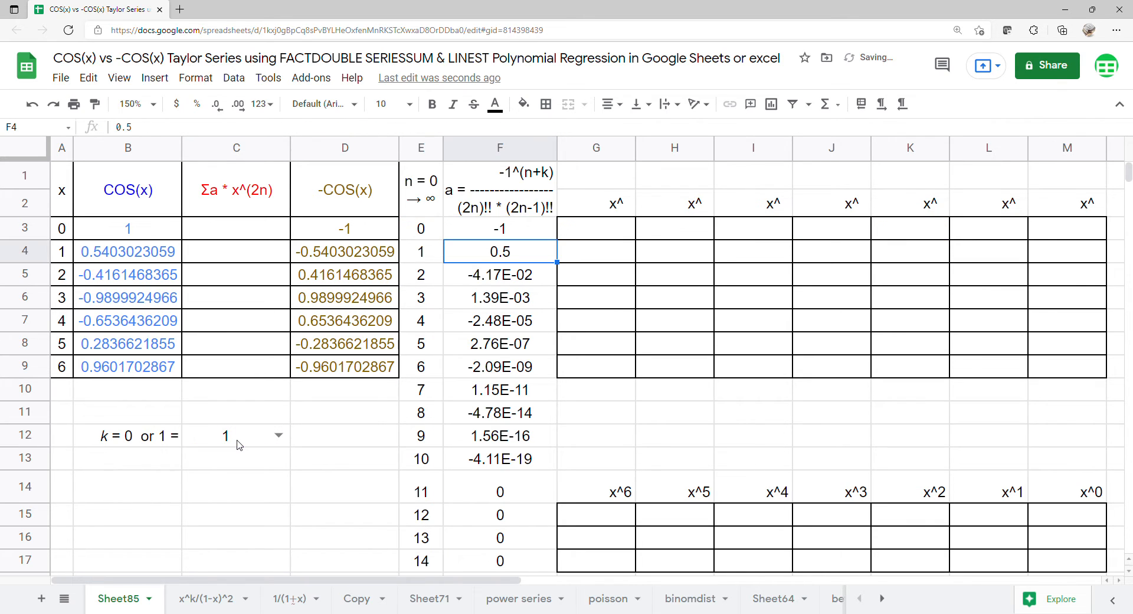
- Toggle k in C12 to 0 and back to 1 to verify the coefficient signs
{"action": "left_click", "coordinate": [278, 436]}
{"action": "left_click", "coordinate": [244, 462]}
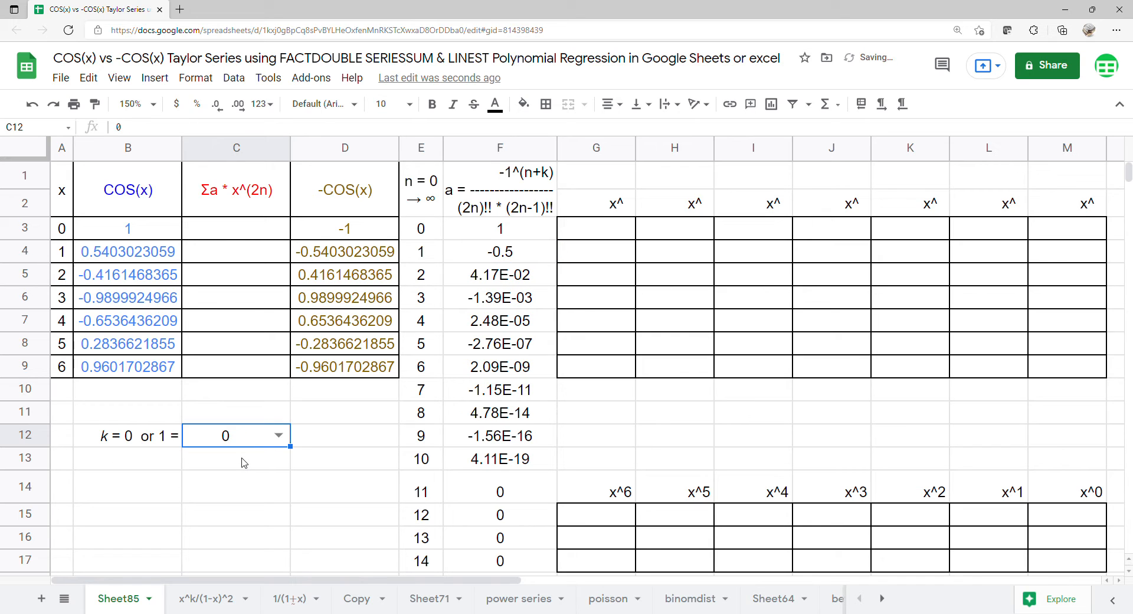
{"action": "left_click", "coordinate": [278, 435]}
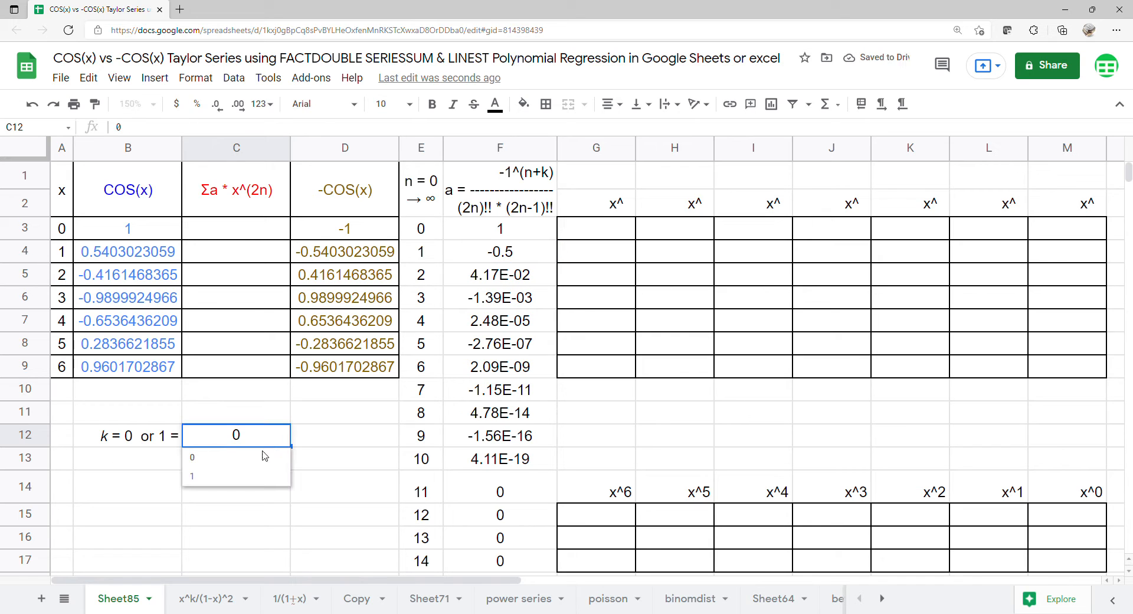
{"action": "left_click", "coordinate": [258, 477]}
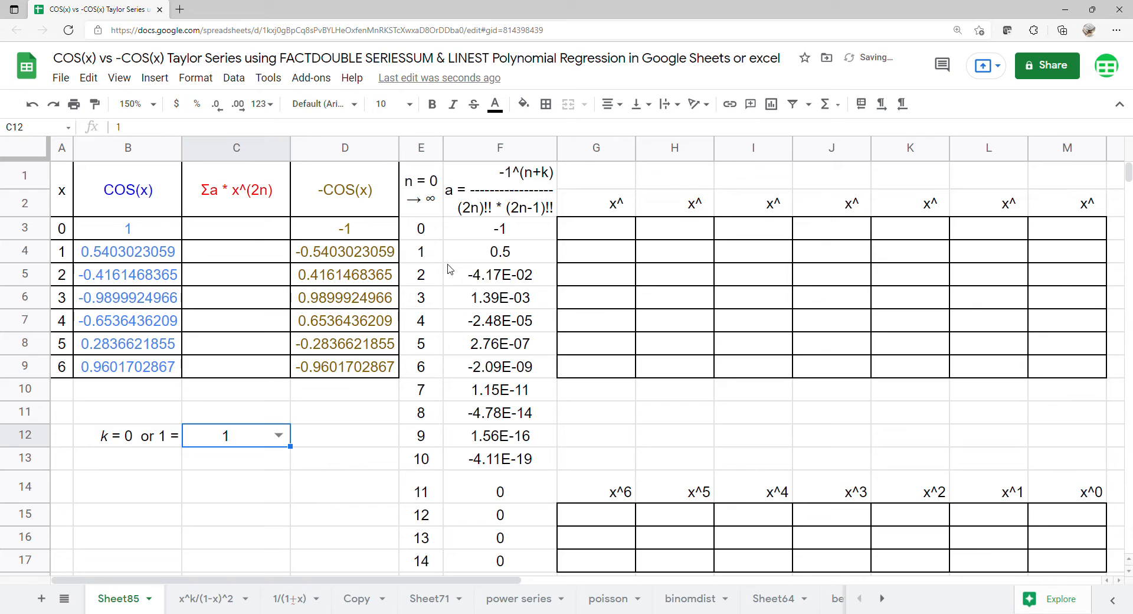
{"action": "left_click", "coordinate": [229, 236]}
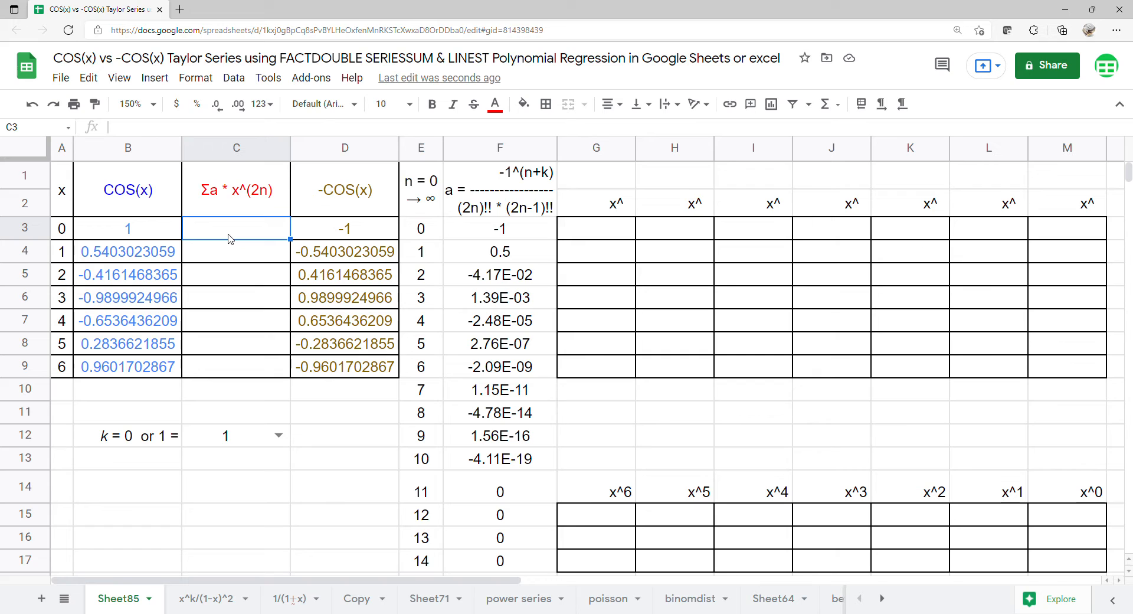
- Enter =ARRAYFORMULA(SERIESSUM(A3:A9,0,2,F3:F17)) in C3, then select the A1:D9 table
{"action": "type", "text": "=ARRAYFORMULA("}
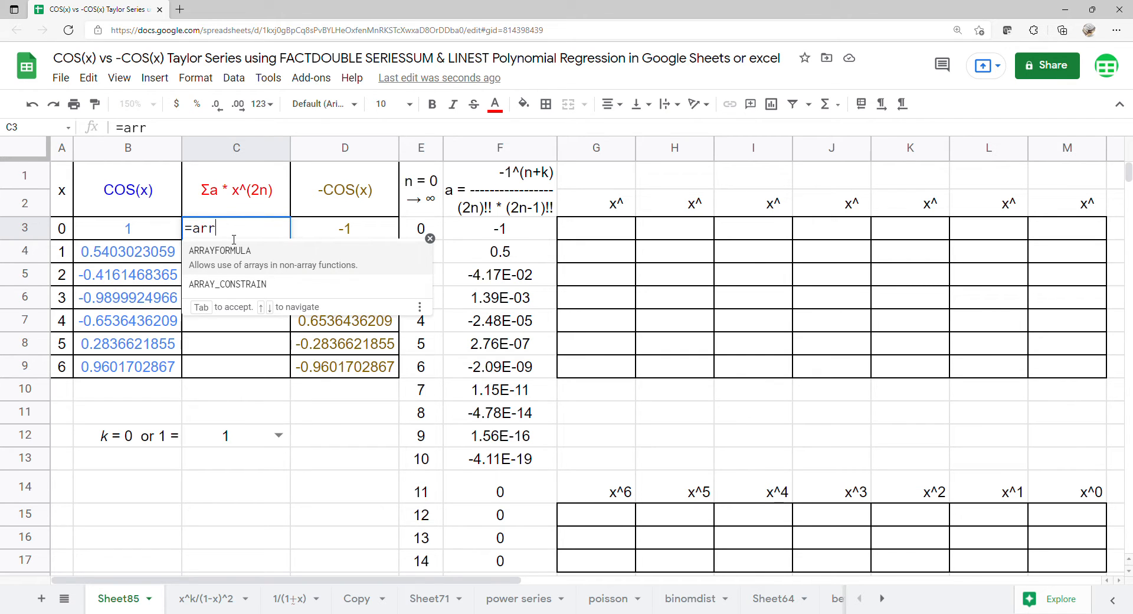
{"action": "type", "text": "SERIESSUM("}
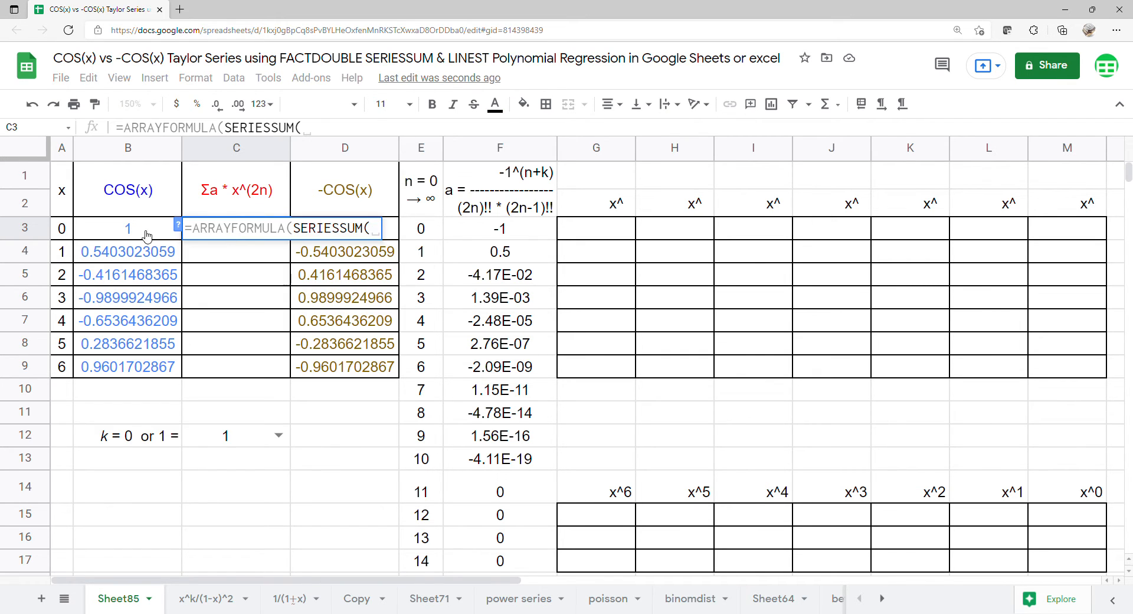
{"action": "left_click_drag", "start_coordinate": [64, 229], "coordinate": [62, 366]}
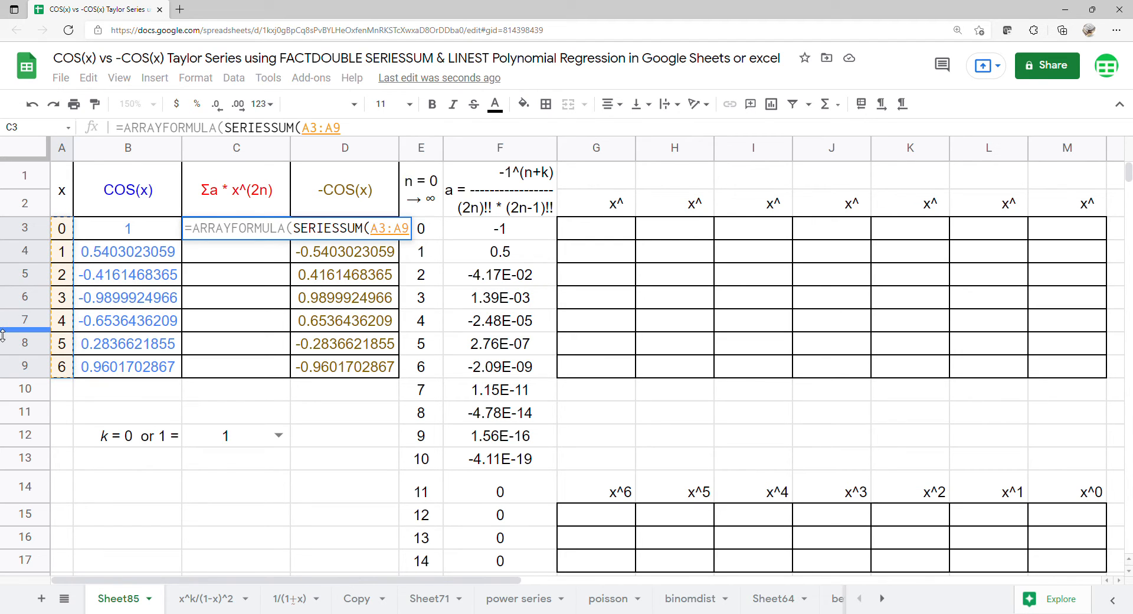
{"action": "type", "text": "^"}
{"action": "key", "text": "BackSpace"}
{"action": "type", "text": ",0,2,"}
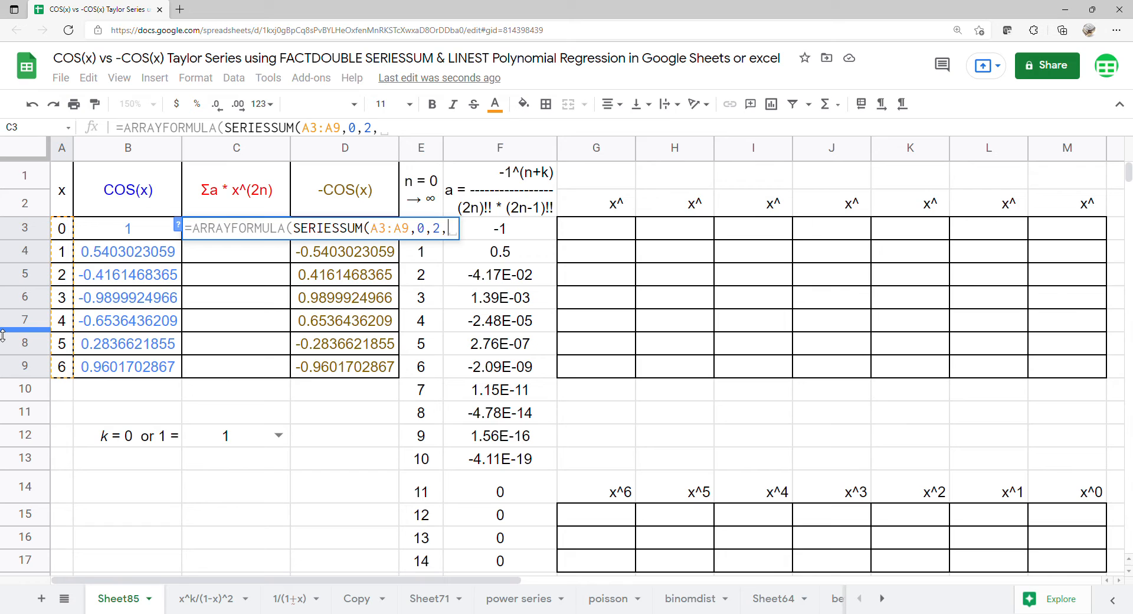
{"action": "left_click_drag", "start_coordinate": [520, 230], "coordinate": [493, 561]}
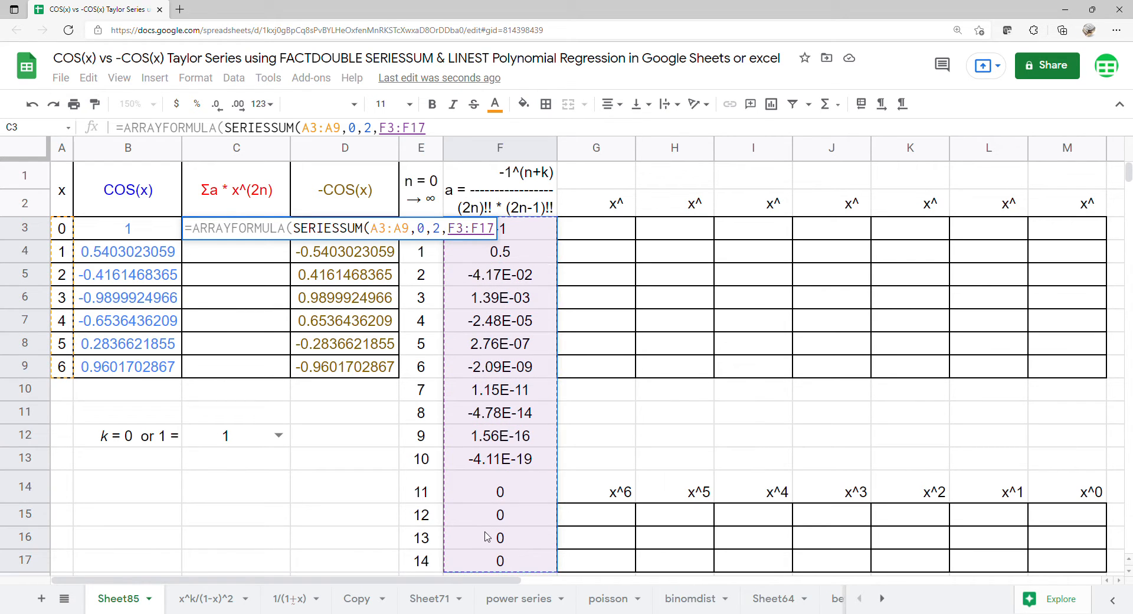
{"action": "key", "text": "Return"}
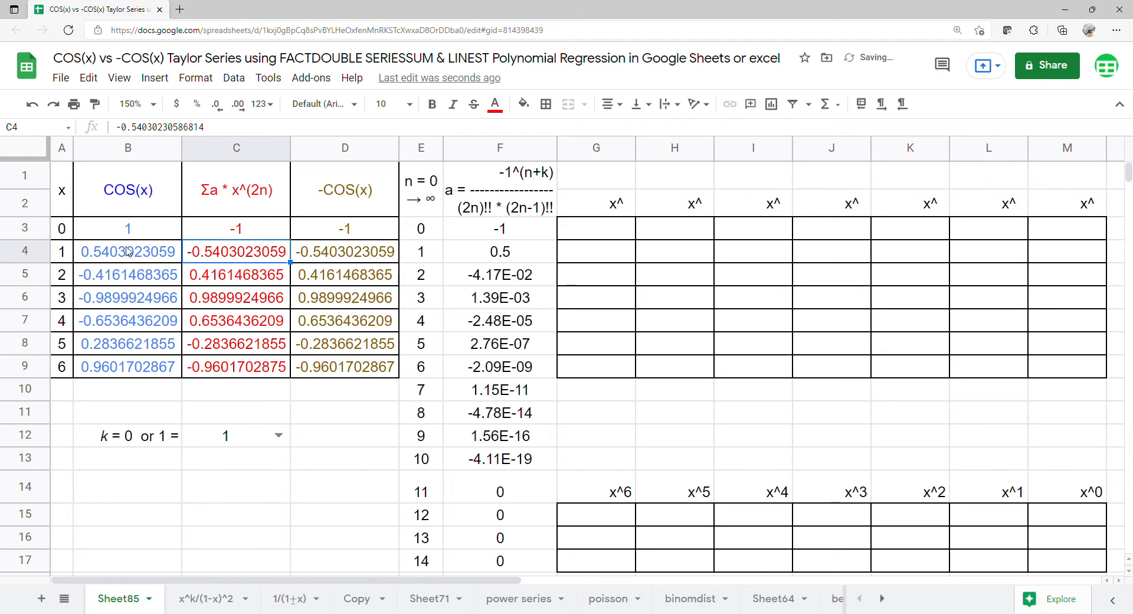
{"action": "mouse_move", "coordinate": [62, 195]}
{"action": "left_mouse_down"}
{"action": "mouse_move", "coordinate": [236, 275]}
{"action": "mouse_move", "coordinate": [355, 366]}
{"action": "left_mouse_up"}
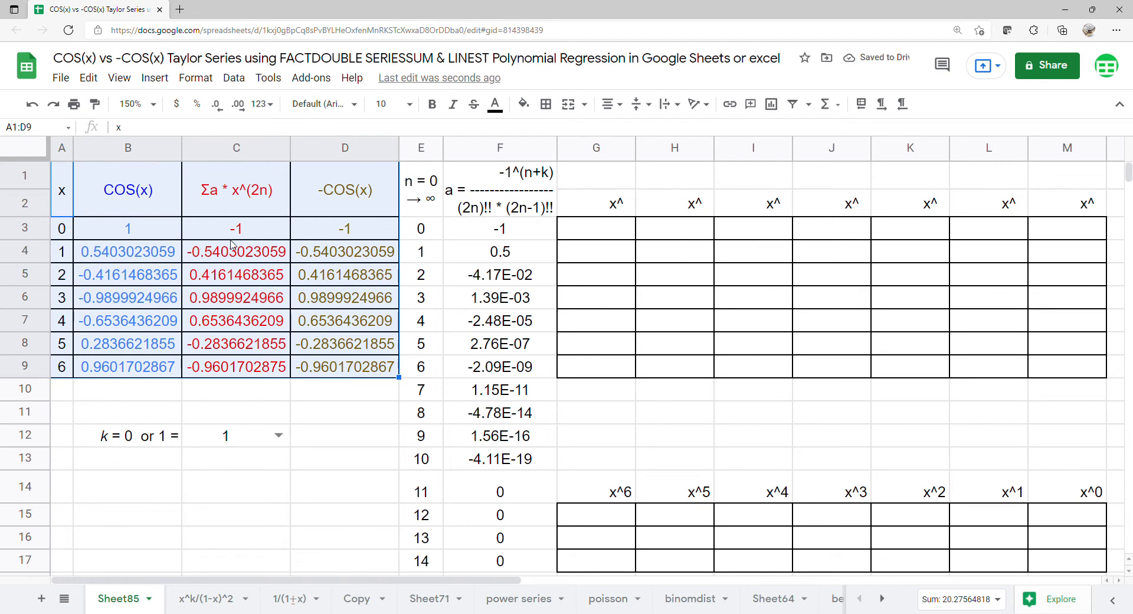
- Insert a scatter chart of A1:D9, using column A as the x labels
{"action": "left_click", "coordinate": [155, 78]}
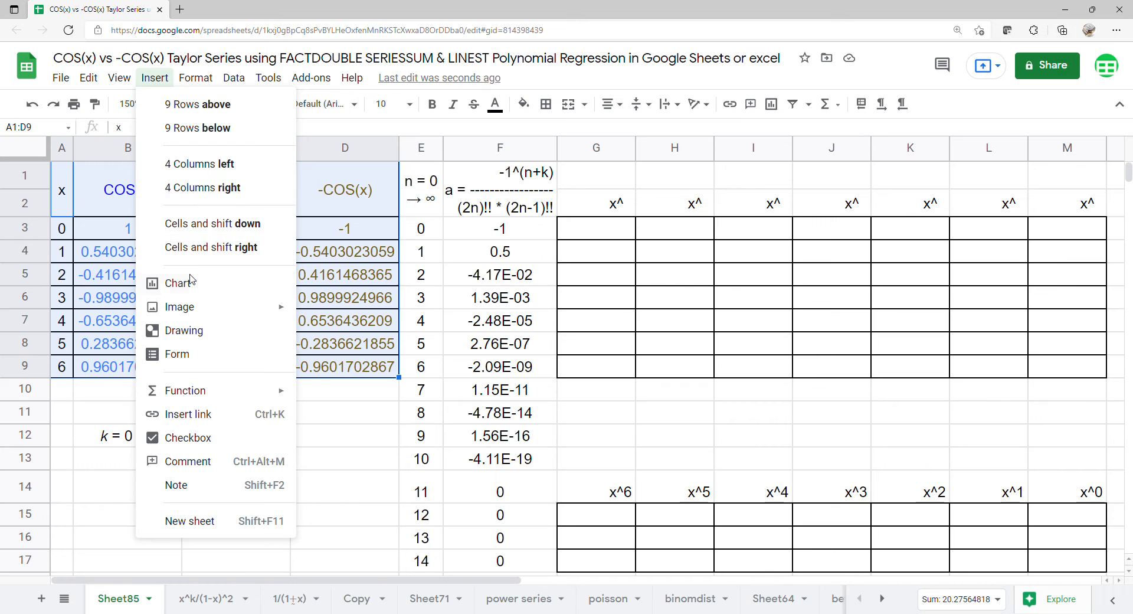
{"action": "left_click", "coordinate": [213, 283]}
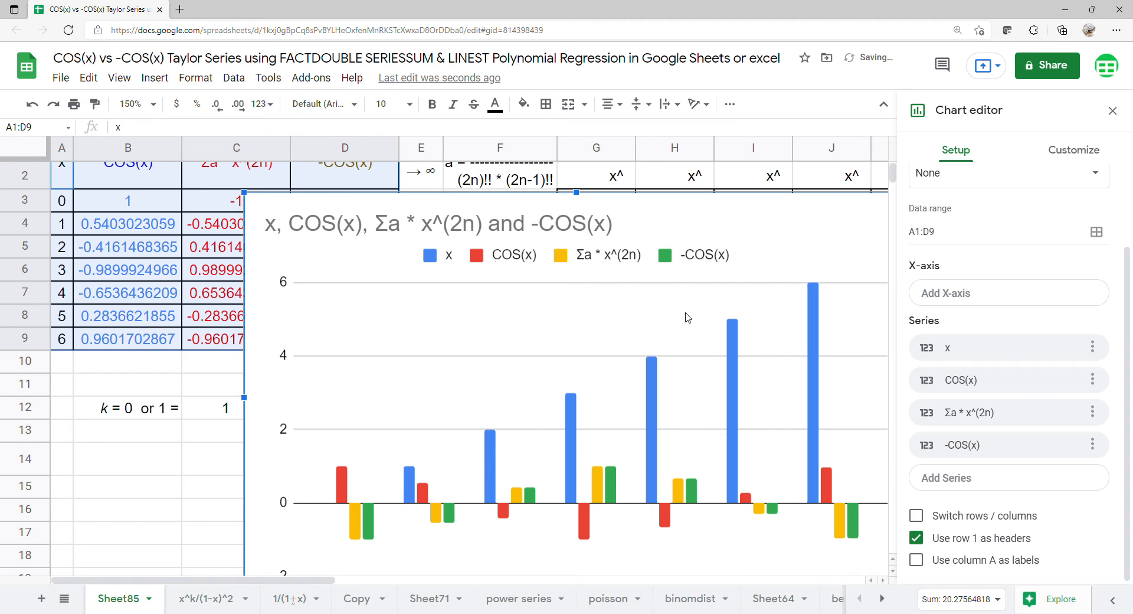
{"action": "scroll", "coordinate": [931, 189], "scroll_direction": "up", "scroll_amount": 2}
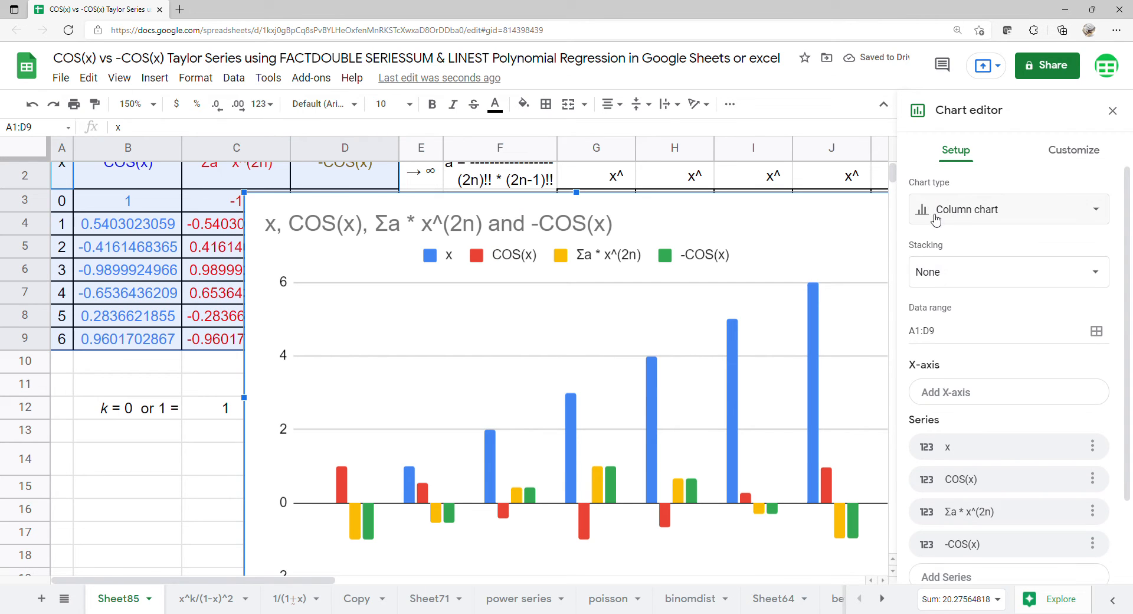
{"action": "left_click", "coordinate": [934, 221]}
{"action": "scroll", "coordinate": [932, 263], "scroll_direction": "down", "scroll_amount": 5}
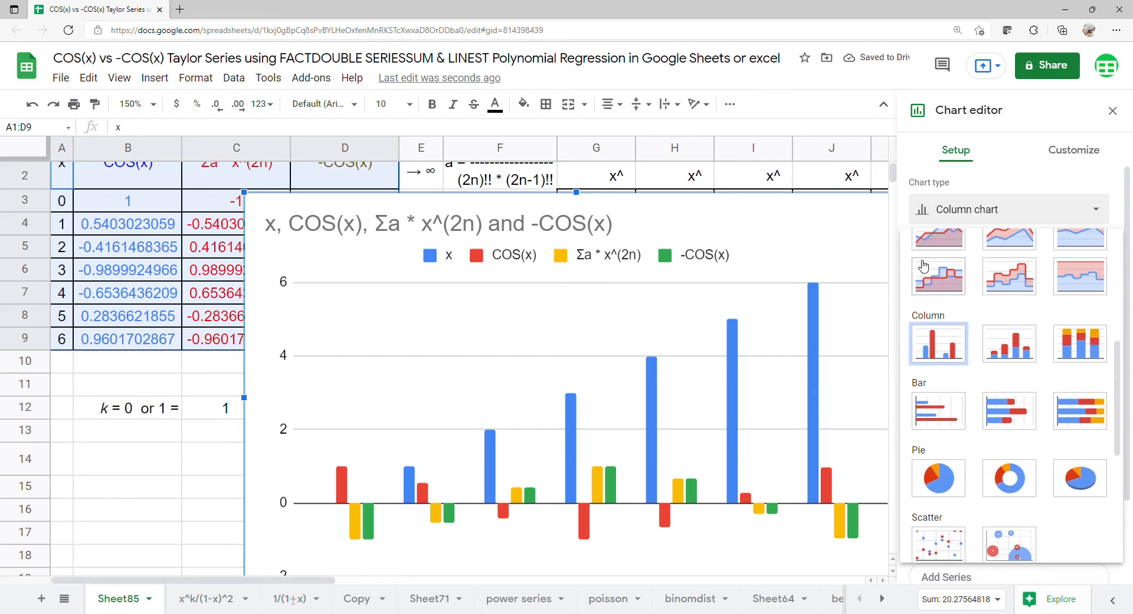
{"action": "scroll", "coordinate": [923, 266], "scroll_direction": "down", "scroll_amount": 2}
{"action": "left_click", "coordinate": [938, 398]}
{"action": "scroll", "coordinate": [947, 389], "scroll_direction": "down", "scroll_amount": 1}
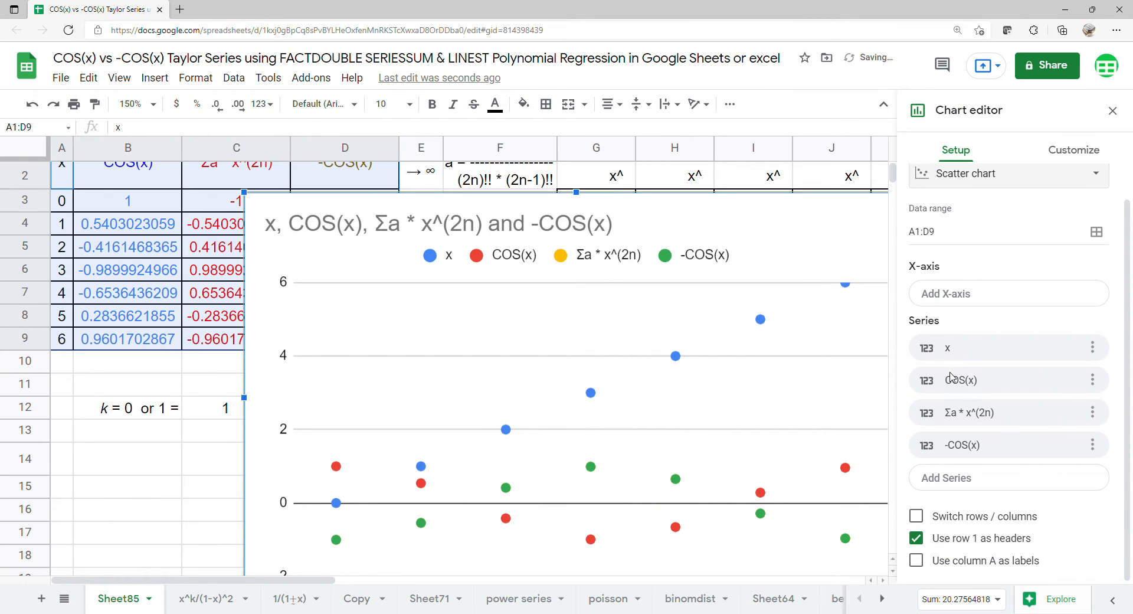
{"action": "left_click", "coordinate": [916, 560]}
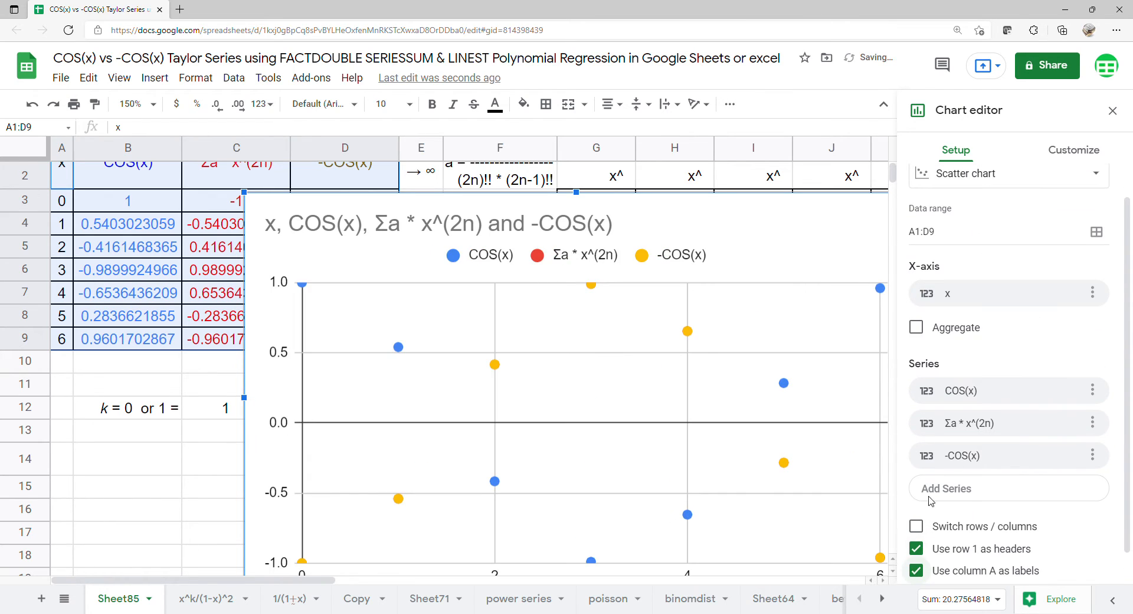
{"action": "left_click", "coordinate": [1051, 156]}
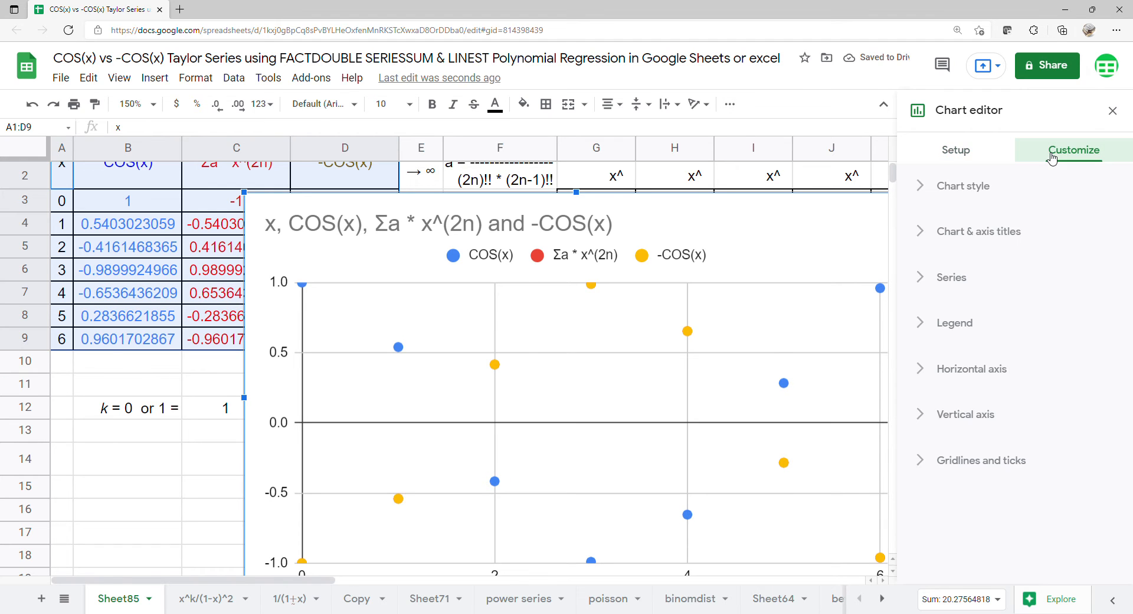
- Add degree-6 polynomial trendlines to the series, labelled with their equations
{"action": "left_click", "coordinate": [968, 276]}
{"action": "scroll", "coordinate": [974, 289], "scroll_direction": "down", "scroll_amount": 1}
{"action": "left_click", "coordinate": [962, 374]}
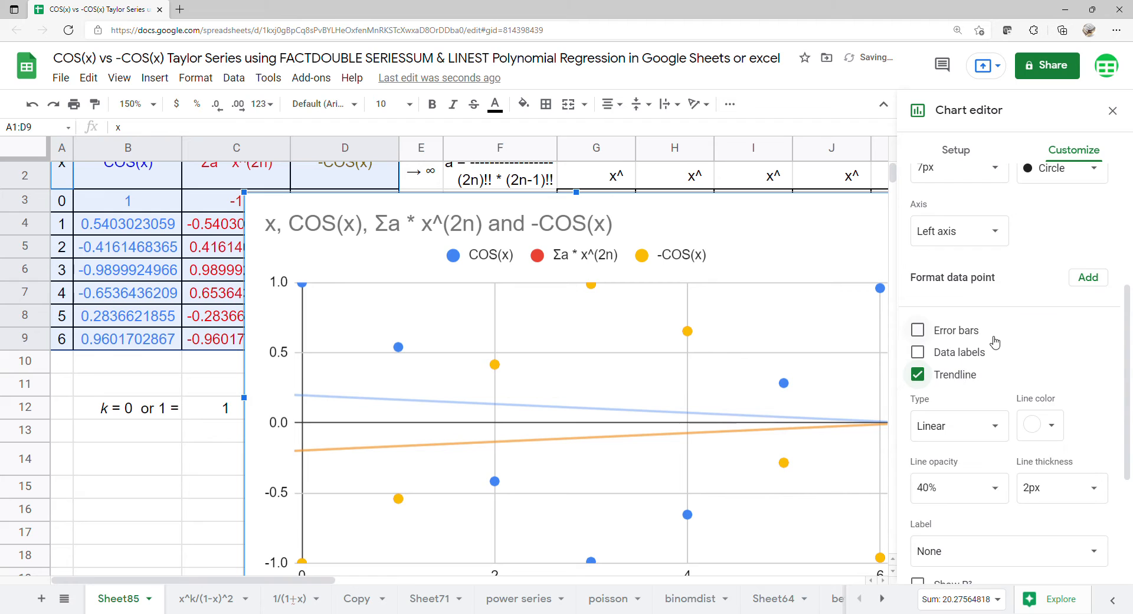
{"action": "scroll", "coordinate": [995, 341], "scroll_direction": "down", "scroll_amount": 2}
{"action": "left_click", "coordinate": [931, 299]}
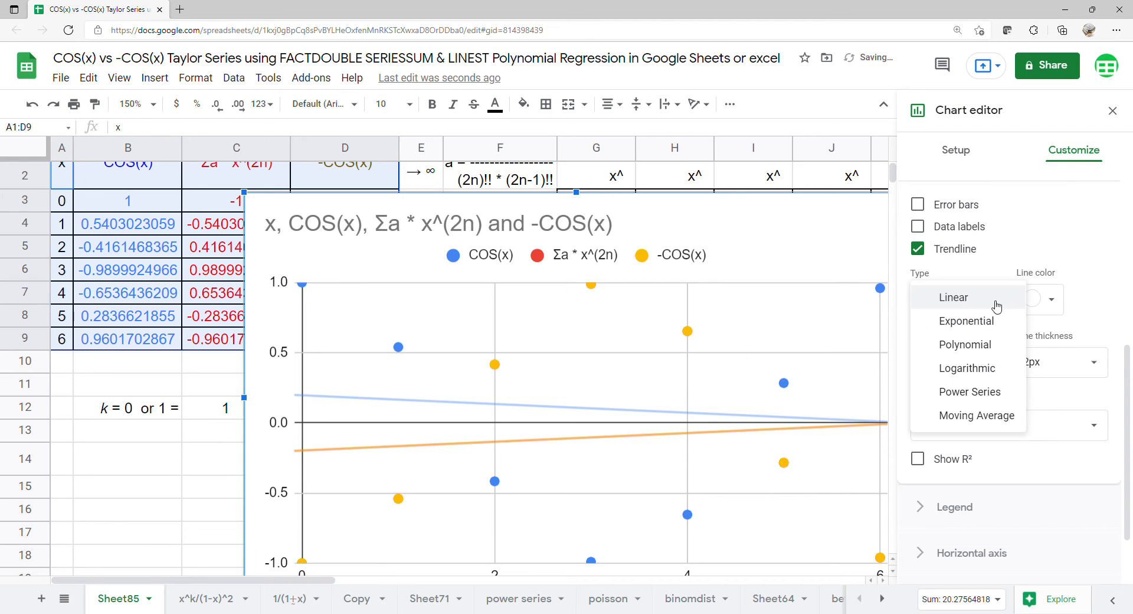
{"action": "left_click", "coordinate": [974, 353]}
{"action": "scroll", "coordinate": [1009, 227], "scroll_direction": "down", "scroll_amount": 3}
{"action": "left_click", "coordinate": [1009, 227]}
{"action": "left_click", "coordinate": [950, 323]}
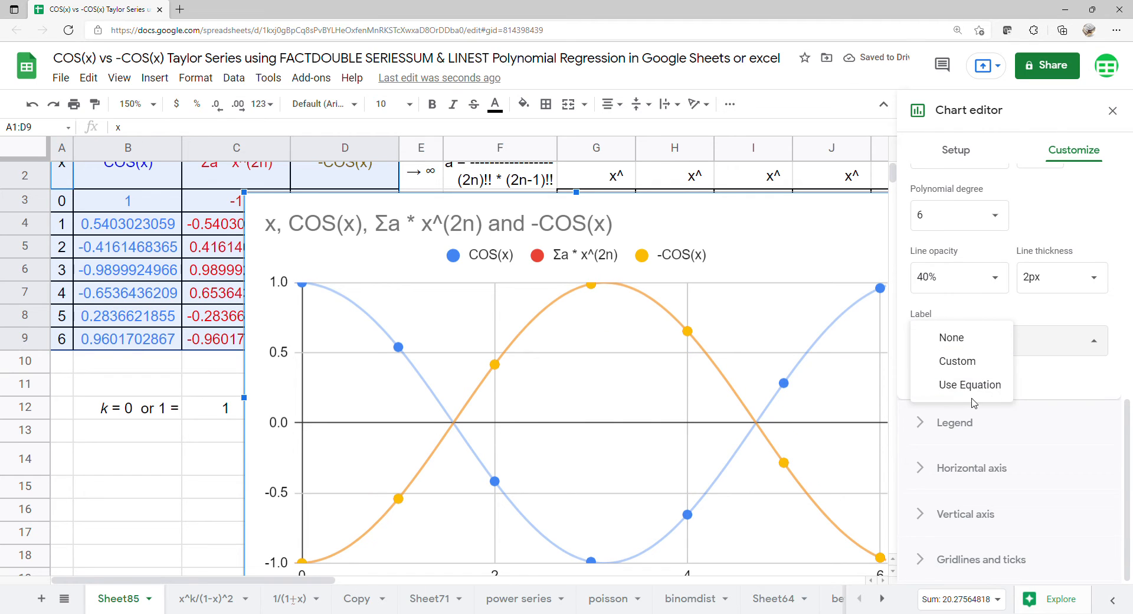
{"action": "left_click", "coordinate": [982, 386]}
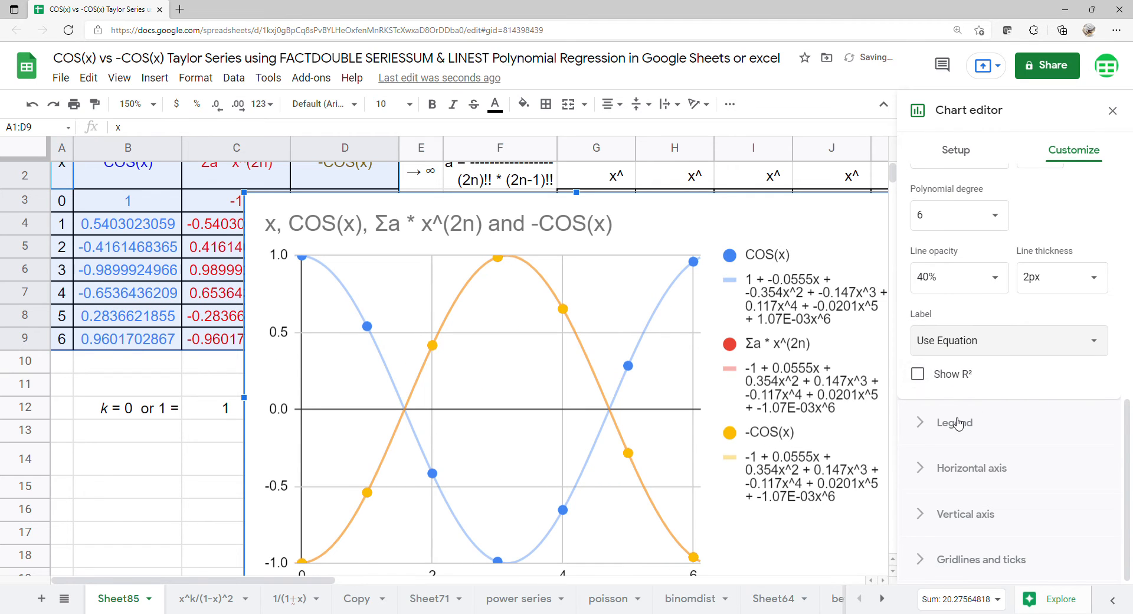
- Move the legend to the bottom and delete the chart title
{"action": "left_click", "coordinate": [956, 421]}
{"action": "left_click", "coordinate": [982, 277]}
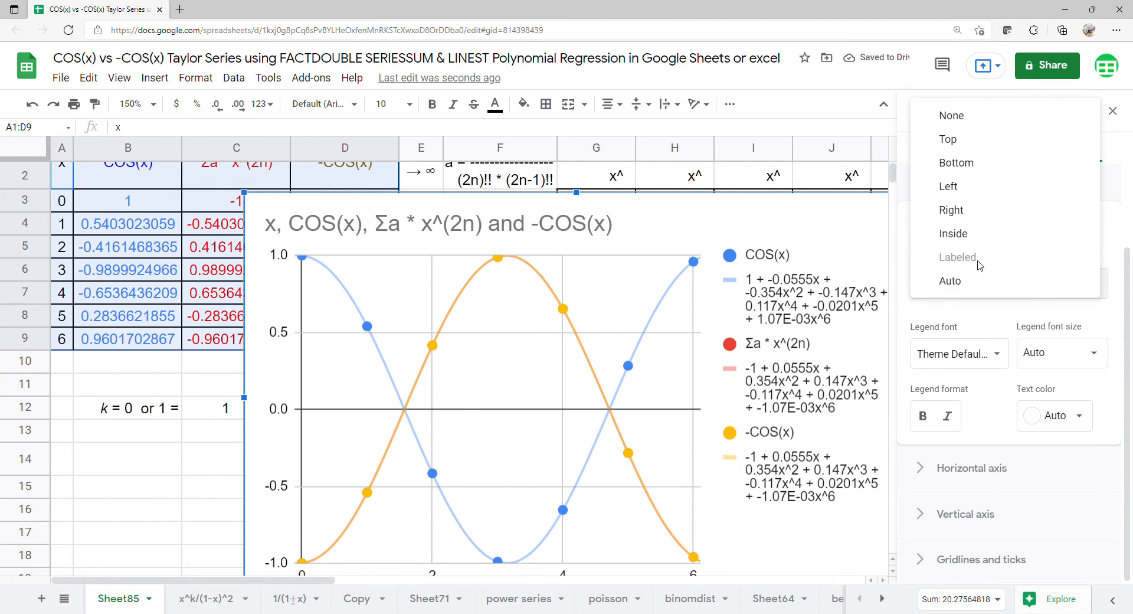
{"action": "left_click", "coordinate": [975, 159]}
{"action": "left_click", "coordinate": [738, 226]}
{"action": "left_click", "coordinate": [740, 227]}
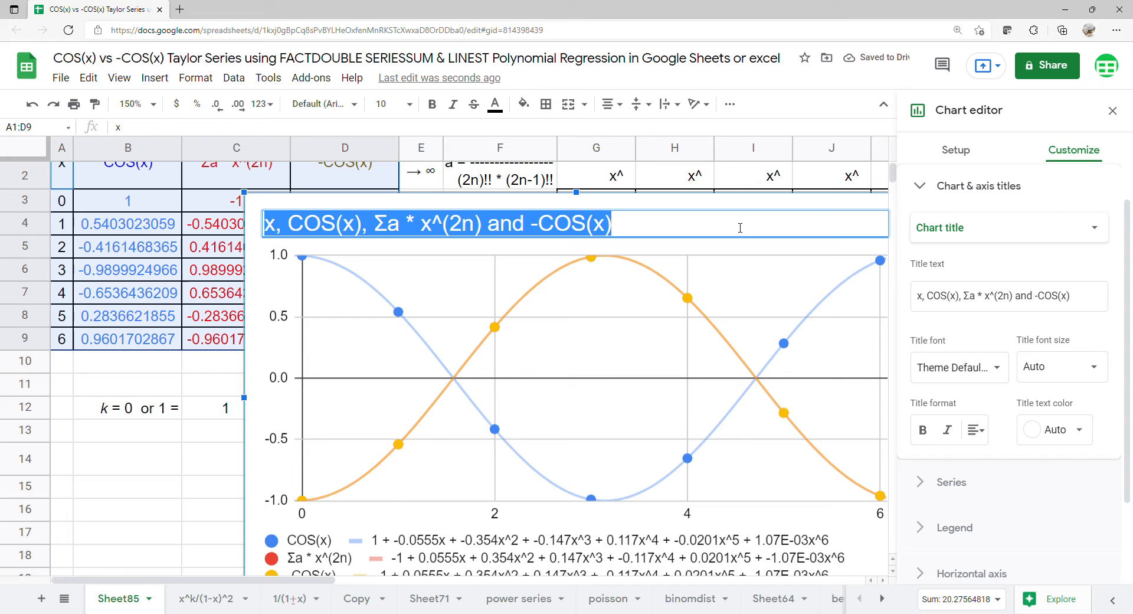
{"action": "key", "text": "BackSpace"}
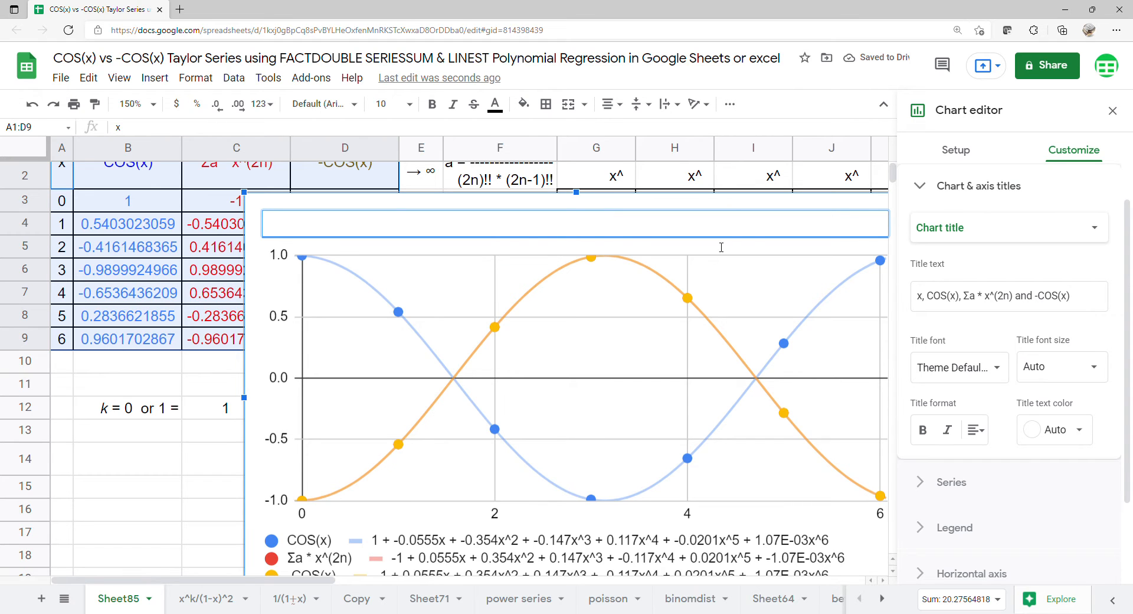
{"action": "left_click", "coordinate": [654, 332]}
{"action": "left_click", "coordinate": [1112, 111]}
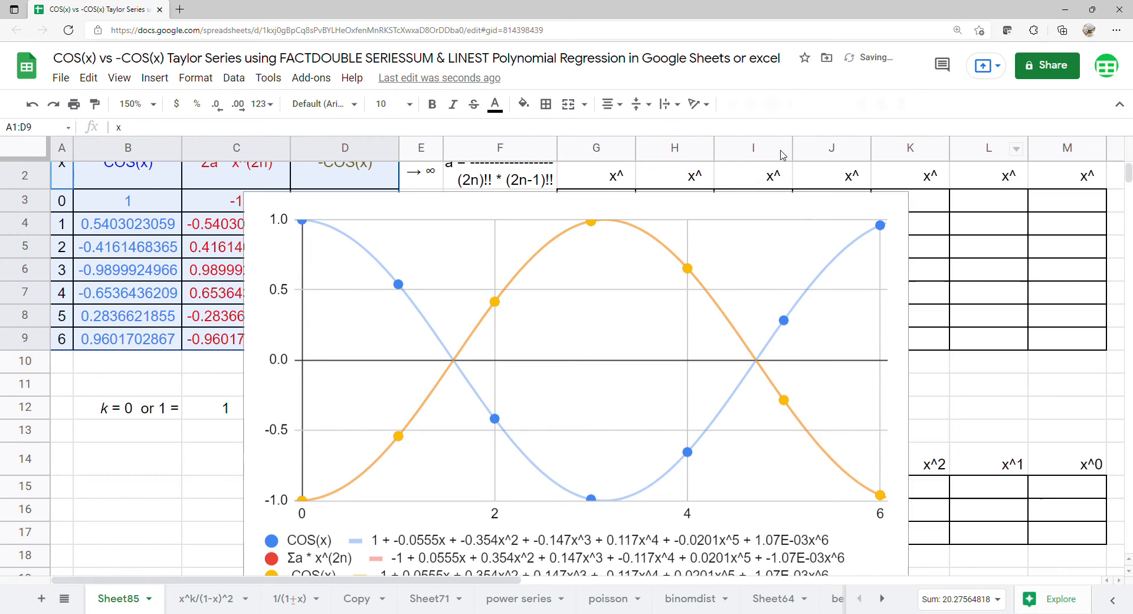
- Resize the chart and place it beside the table so equations show in full, then reopen Edit chart
{"action": "left_click_drag", "start_coordinate": [245, 198], "coordinate": [386, 248]}
{"action": "left_click_drag", "start_coordinate": [475, 301], "coordinate": [463, 189]}
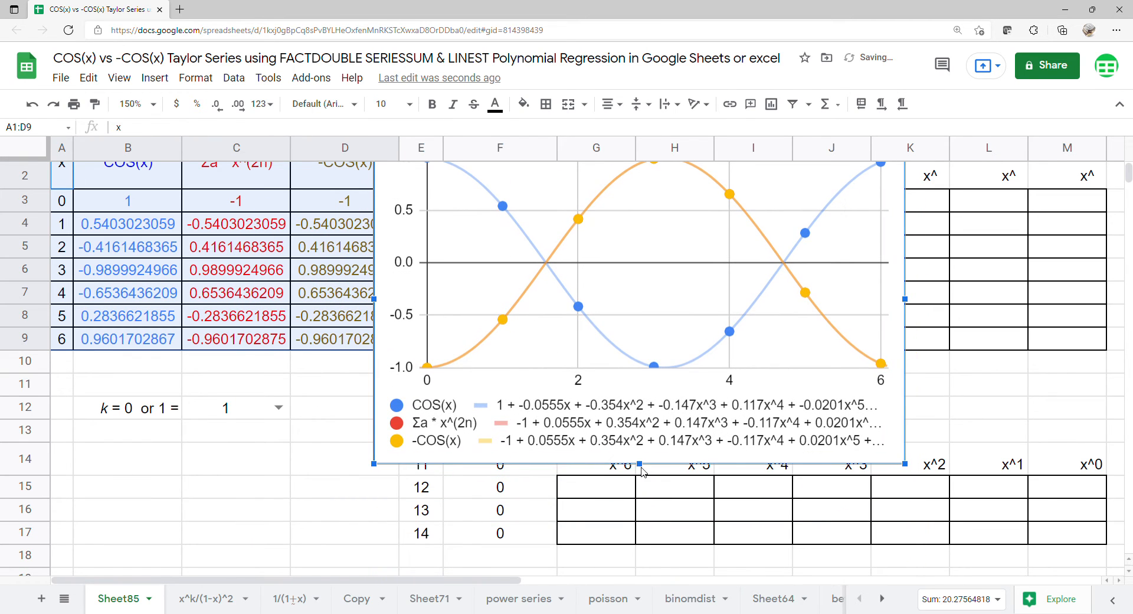
{"action": "left_click_drag", "start_coordinate": [641, 464], "coordinate": [640, 453]}
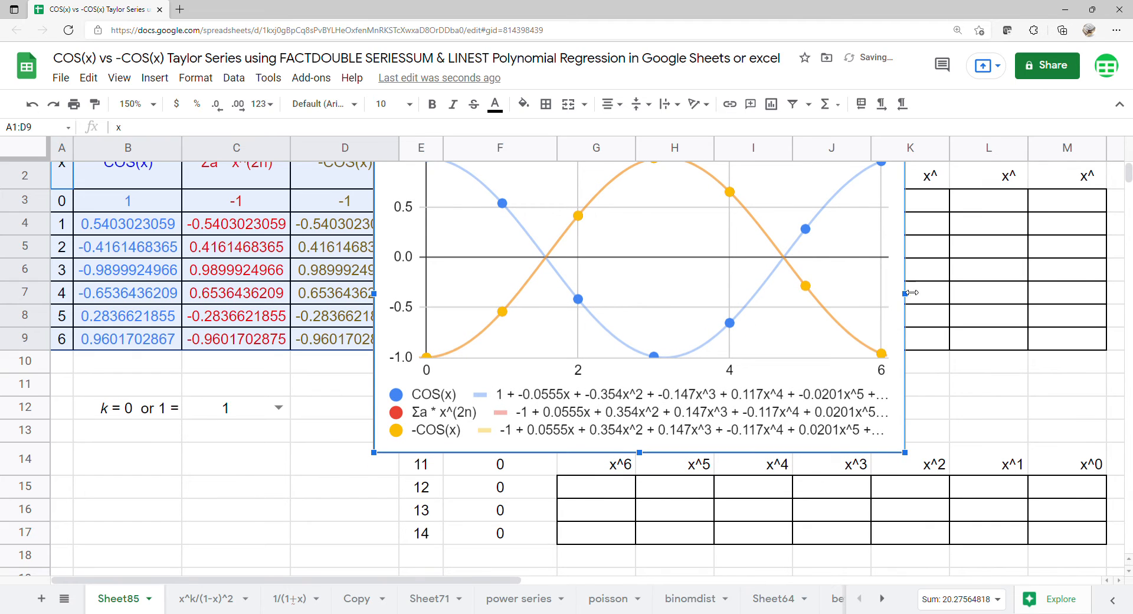
{"action": "left_click_drag", "start_coordinate": [910, 293], "coordinate": [995, 296]}
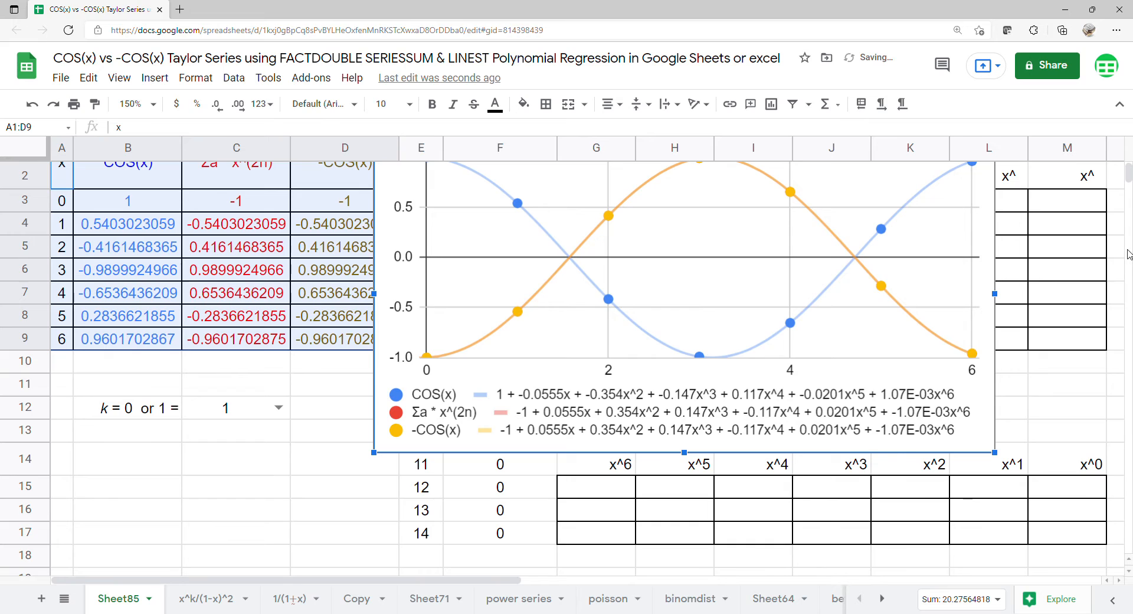
{"action": "scroll", "coordinate": [951, 234], "scroll_direction": "up", "scroll_amount": 1}
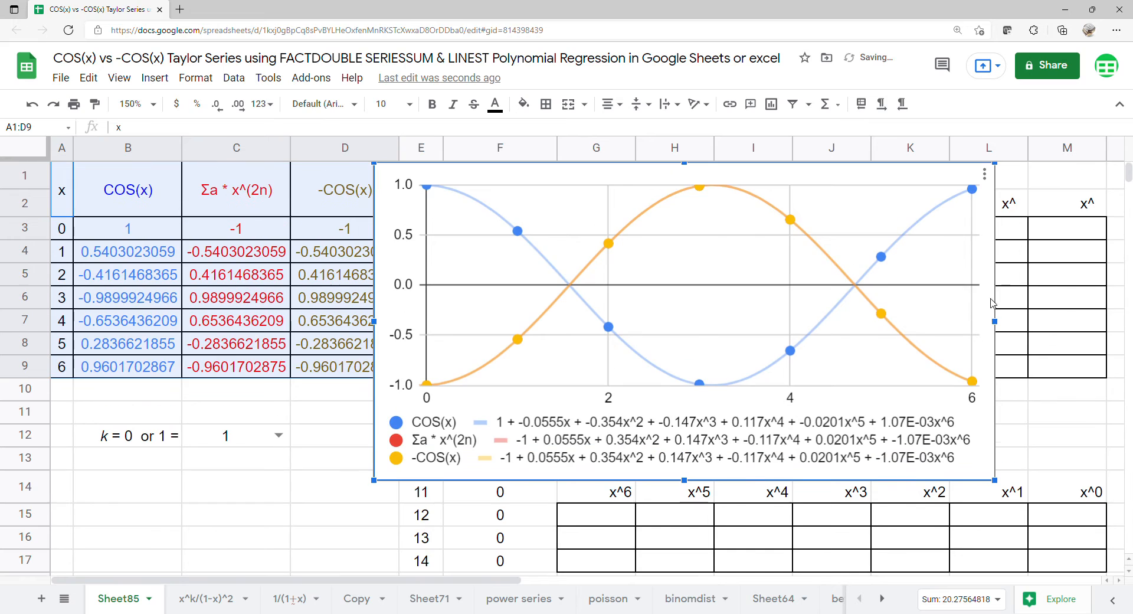
{"action": "left_click", "coordinate": [984, 175]}
{"action": "left_click", "coordinate": [952, 201]}
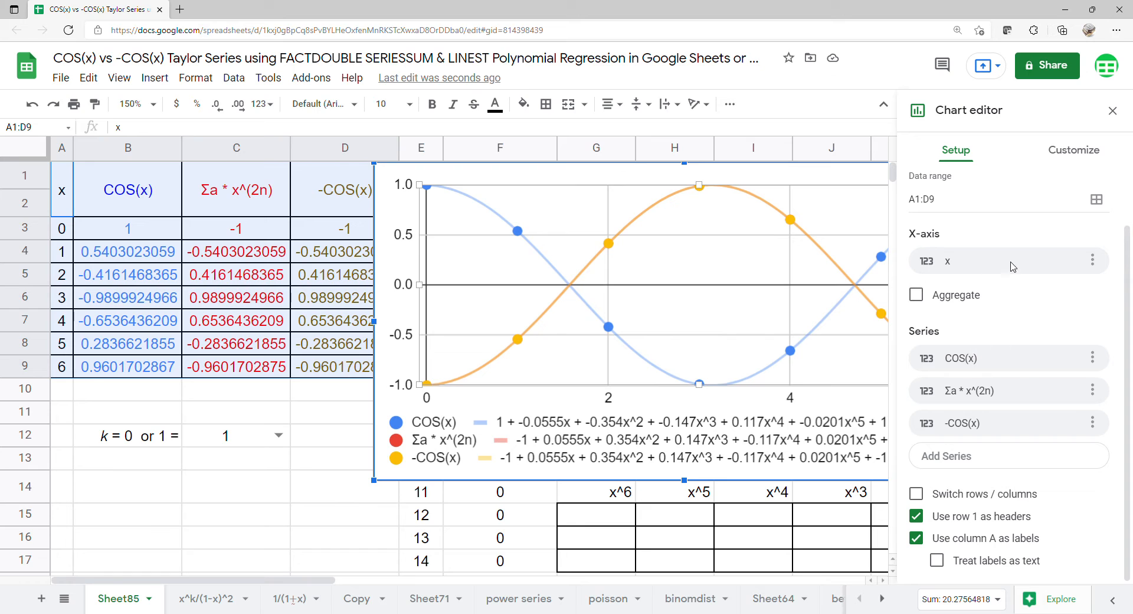
- Enlarge the chart's data points to 14px
{"action": "scroll", "coordinate": [1027, 219], "scroll_direction": "up", "scroll_amount": 1}
{"action": "left_click", "coordinate": [1074, 163]}
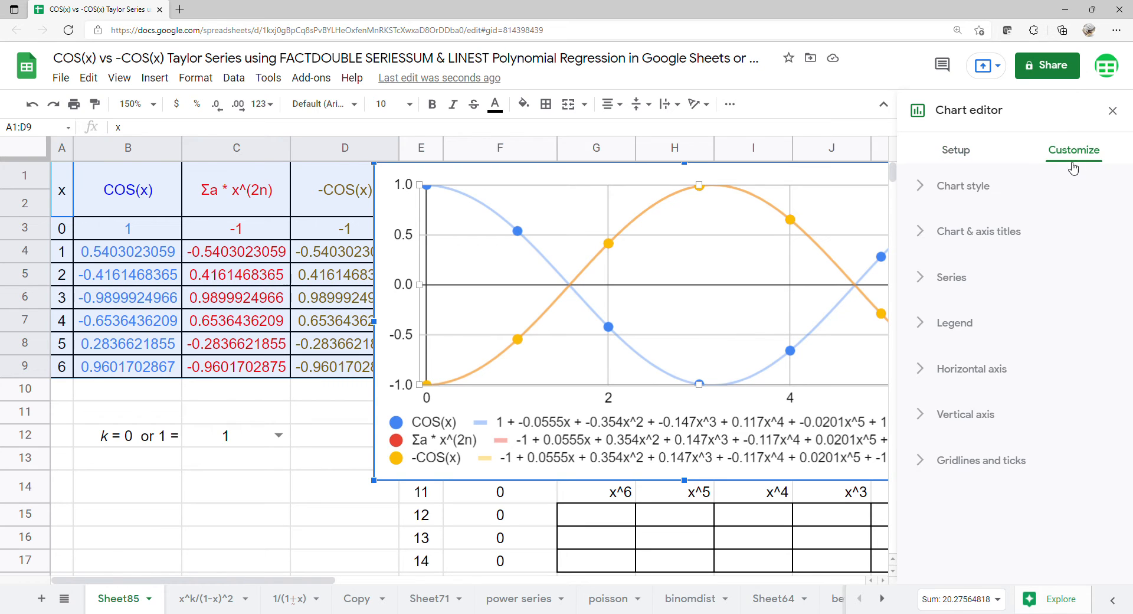
{"action": "left_click", "coordinate": [961, 273]}
{"action": "scroll", "coordinate": [962, 277], "scroll_direction": "down", "scroll_amount": 1}
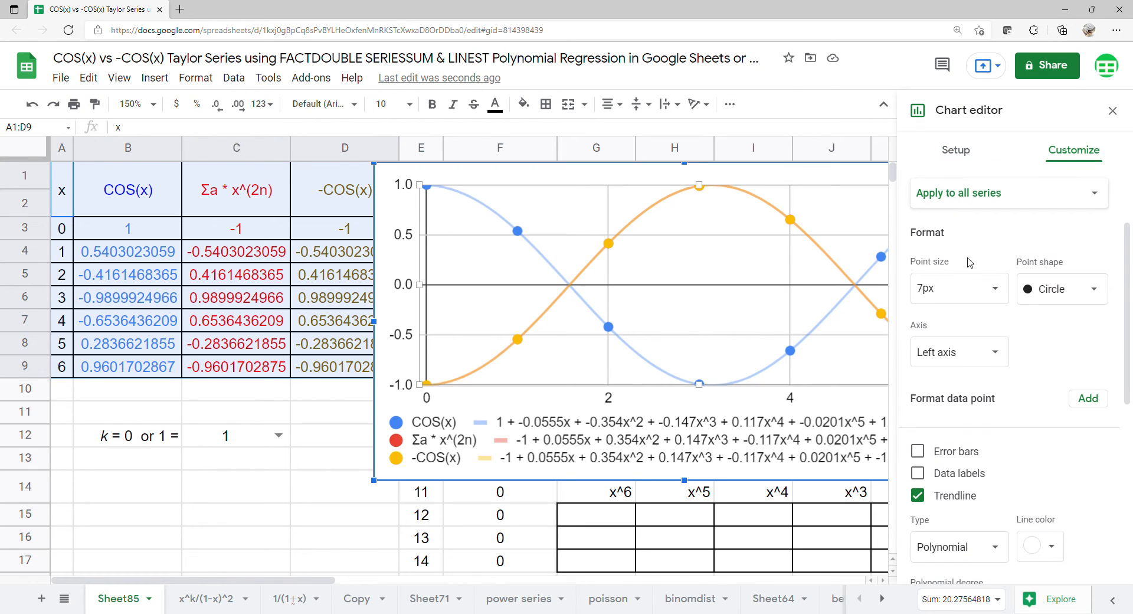
{"action": "left_click", "coordinate": [993, 292]}
{"action": "left_click", "coordinate": [956, 423]}
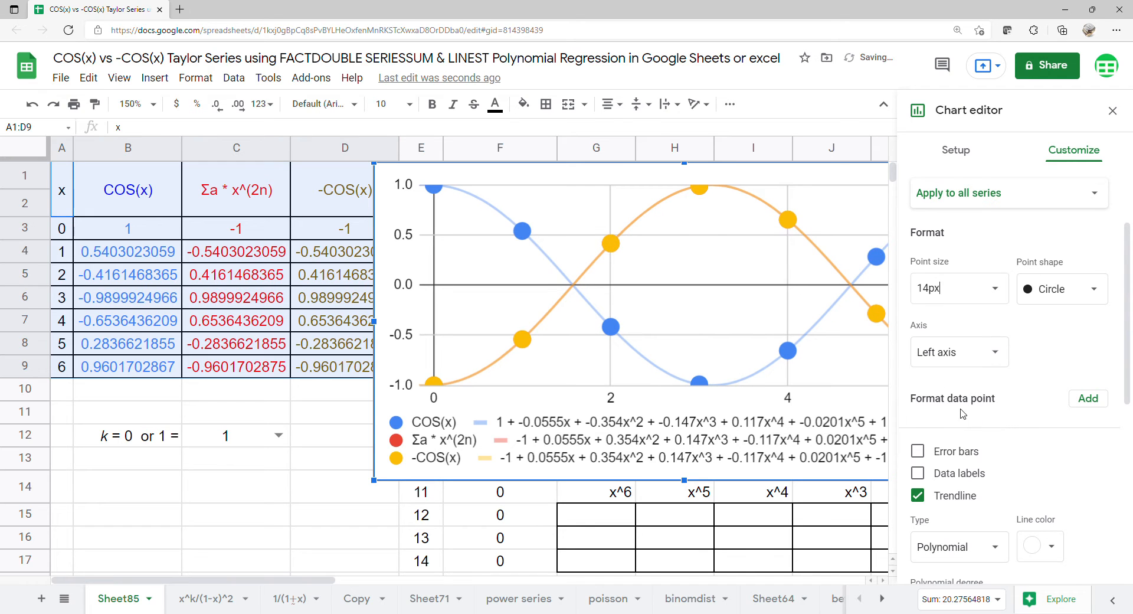
- Give the Σa * x^(2n) series no points and an 8px trendline
{"action": "left_click", "coordinate": [1028, 198]}
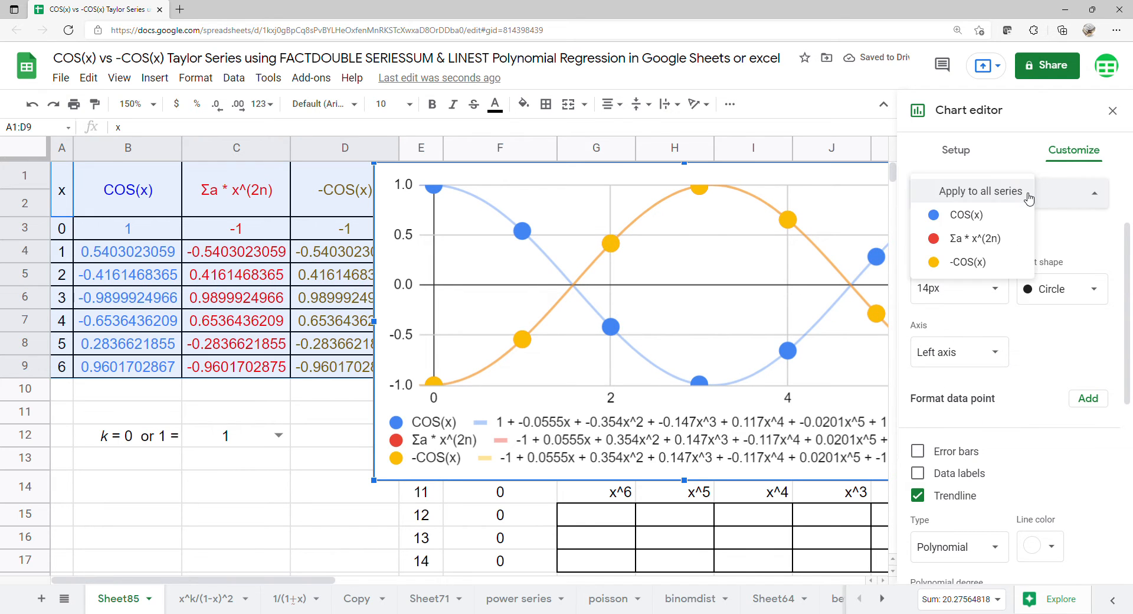
{"action": "left_click", "coordinate": [975, 239]}
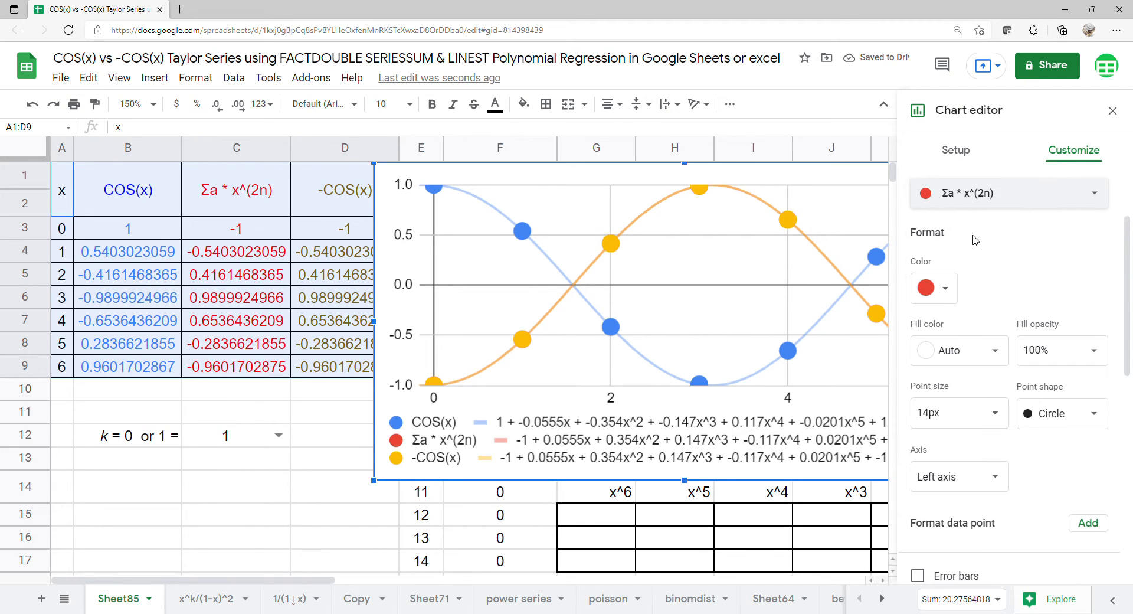
{"action": "left_click", "coordinate": [998, 418]}
{"action": "left_click", "coordinate": [964, 444]}
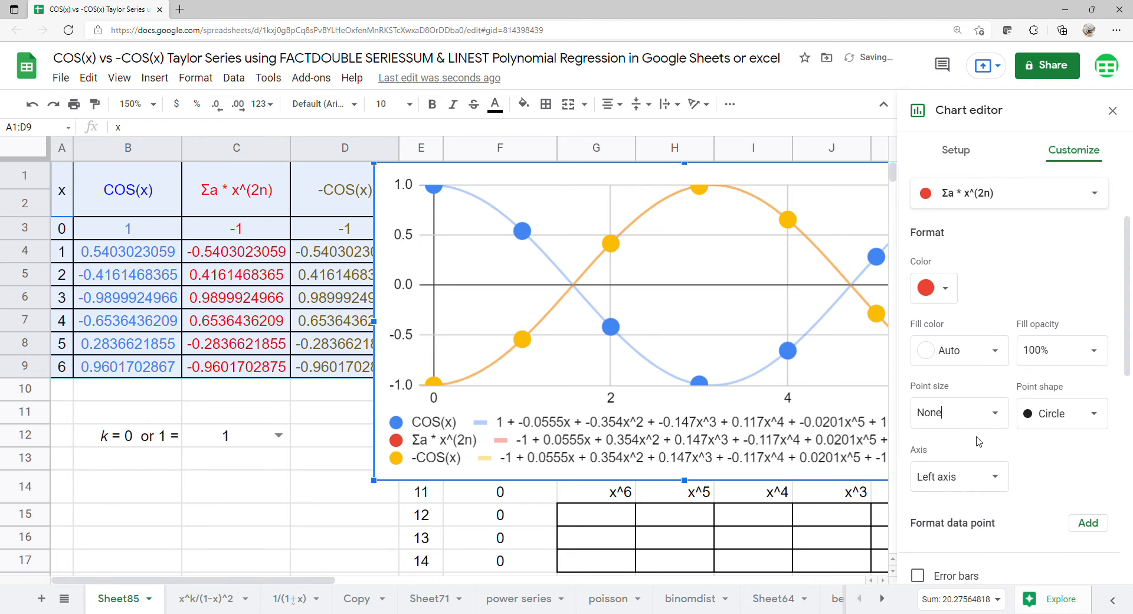
{"action": "scroll", "coordinate": [1053, 434], "scroll_direction": "down", "scroll_amount": 6}
{"action": "left_click", "coordinate": [1095, 423]}
{"action": "left_click", "coordinate": [1050, 527]}
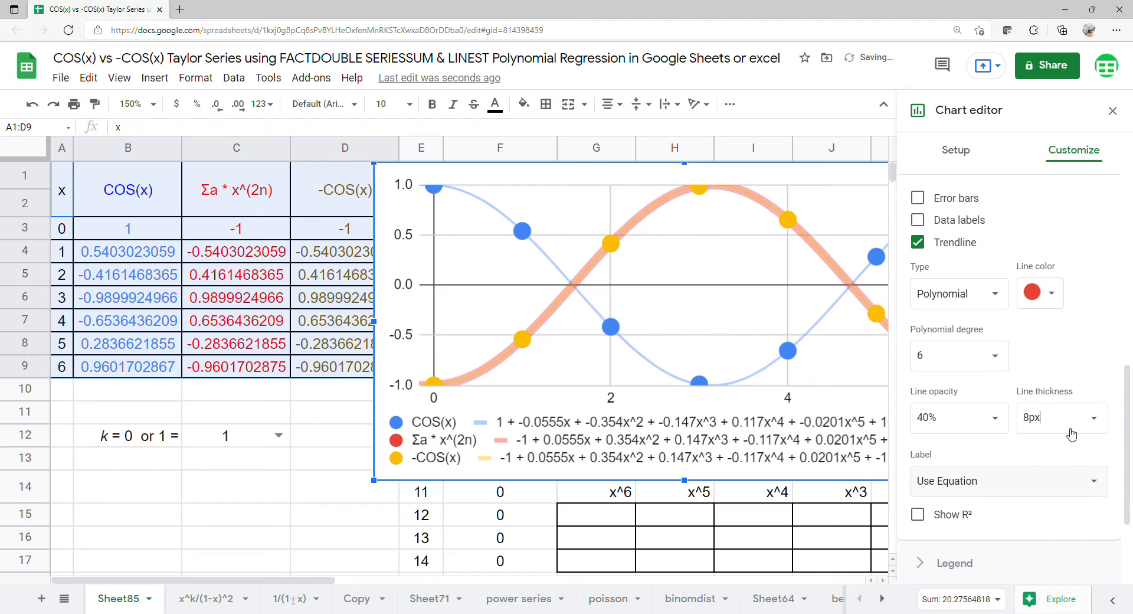
{"action": "left_click", "coordinate": [1113, 110]}
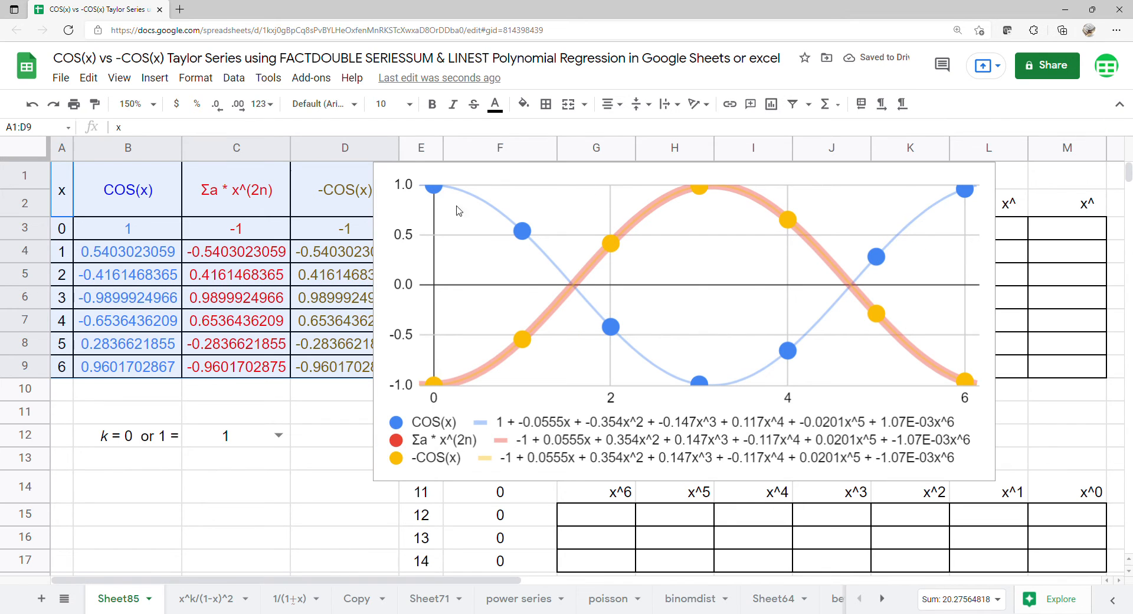
- Set k in C12 to 0 so the Σa series matches COS(x)
{"action": "left_click", "coordinate": [278, 435]}
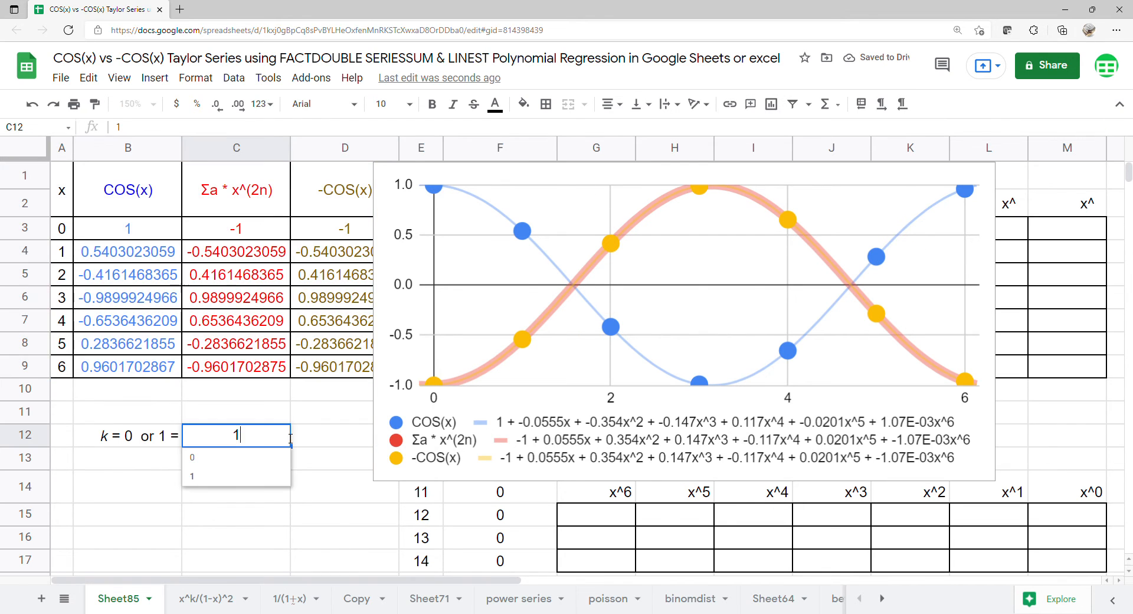
{"action": "left_click", "coordinate": [270, 463]}
{"action": "left_click", "coordinate": [421, 269]}
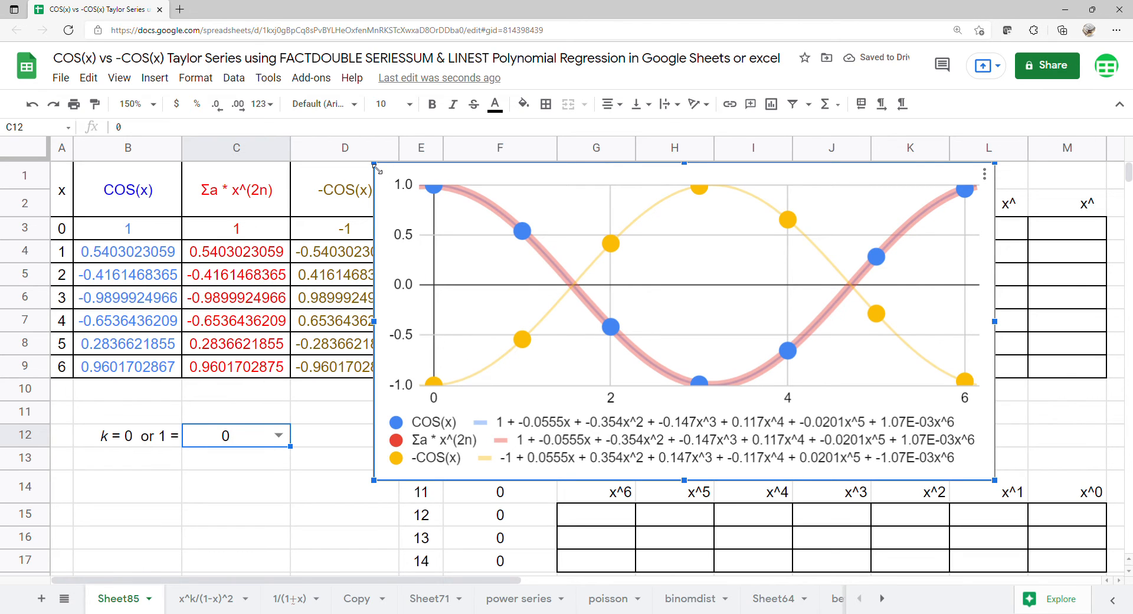
{"action": "left_click_drag", "start_coordinate": [377, 169], "coordinate": [376, 169]}
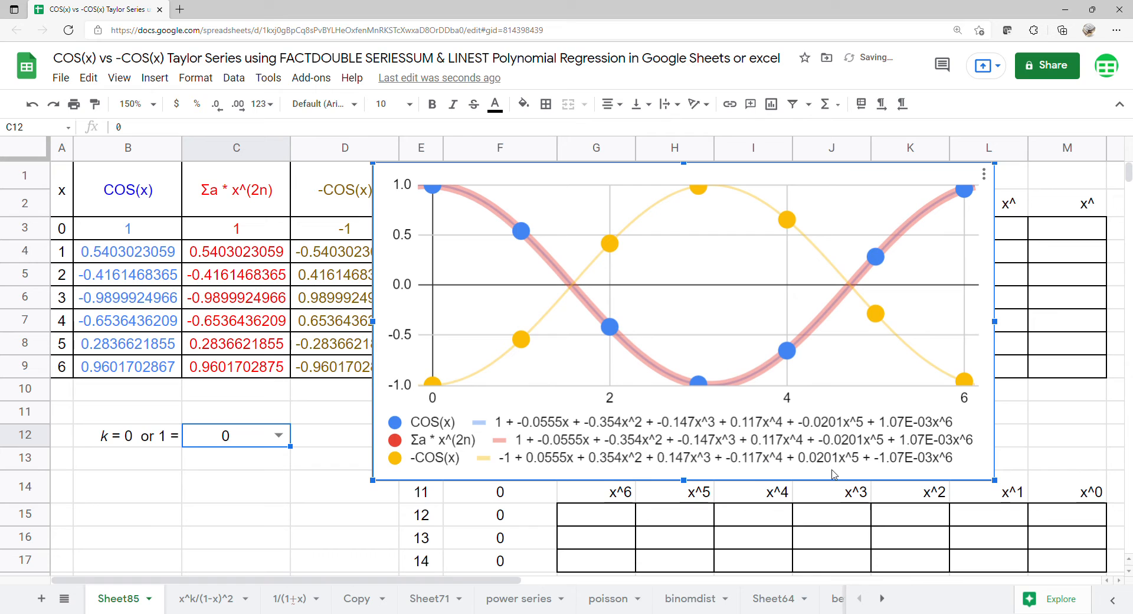
- Move the chart right and fill G1:M1 with =TRANSPOSE(E3:E9), giving exponents 0–6
{"action": "left_click_drag", "start_coordinate": [394, 343], "coordinate": [1130, 366]}
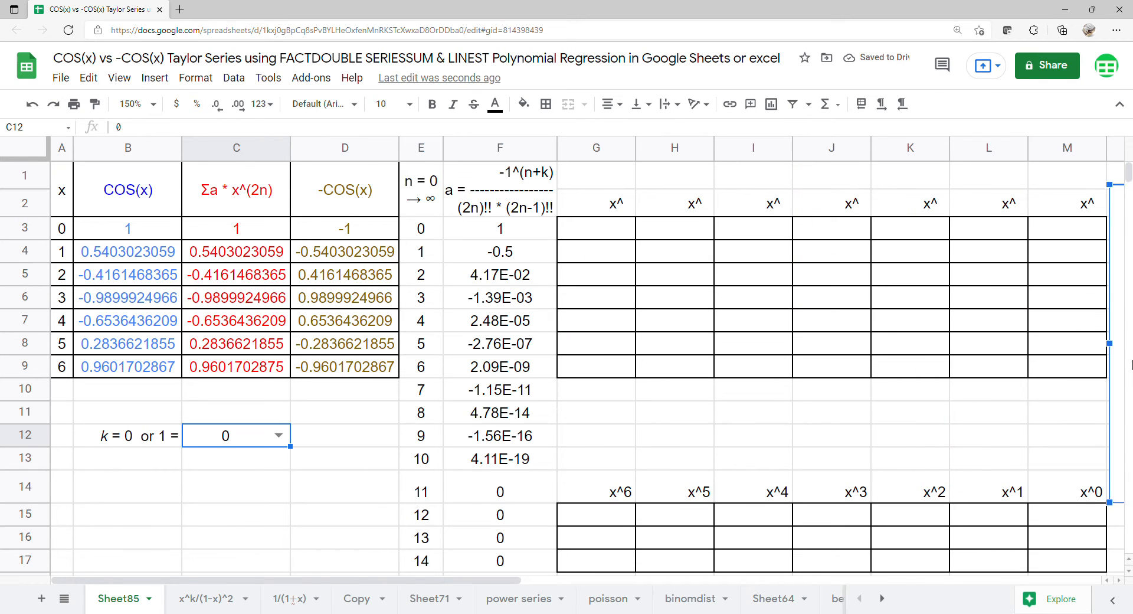
{"action": "left_click", "coordinate": [605, 182]}
{"action": "type", "text": "=tra"}
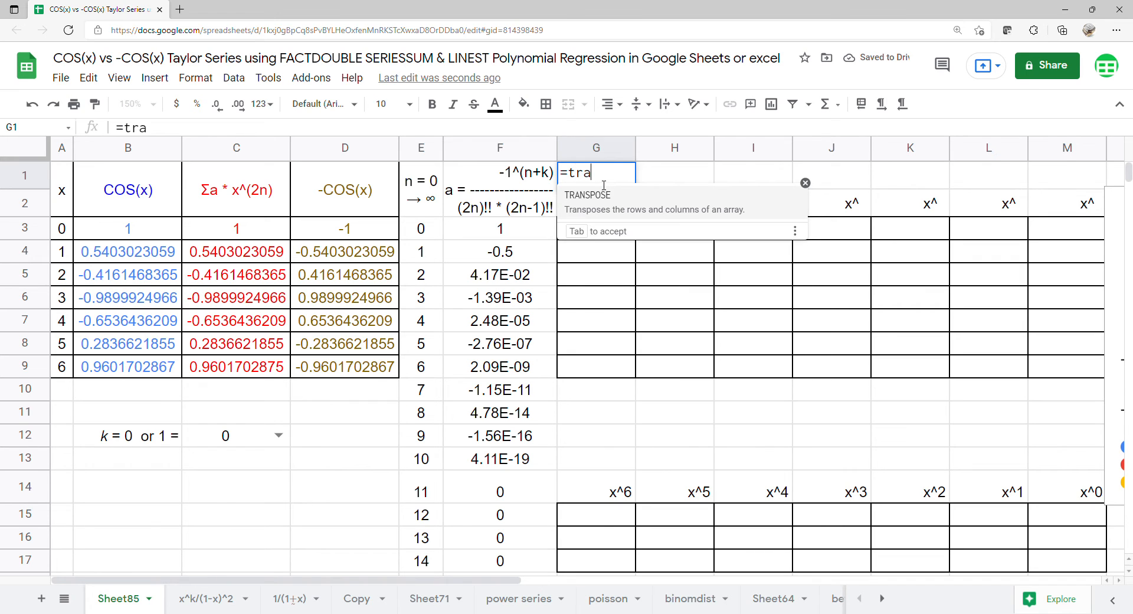
{"action": "key", "text": "Tab"}
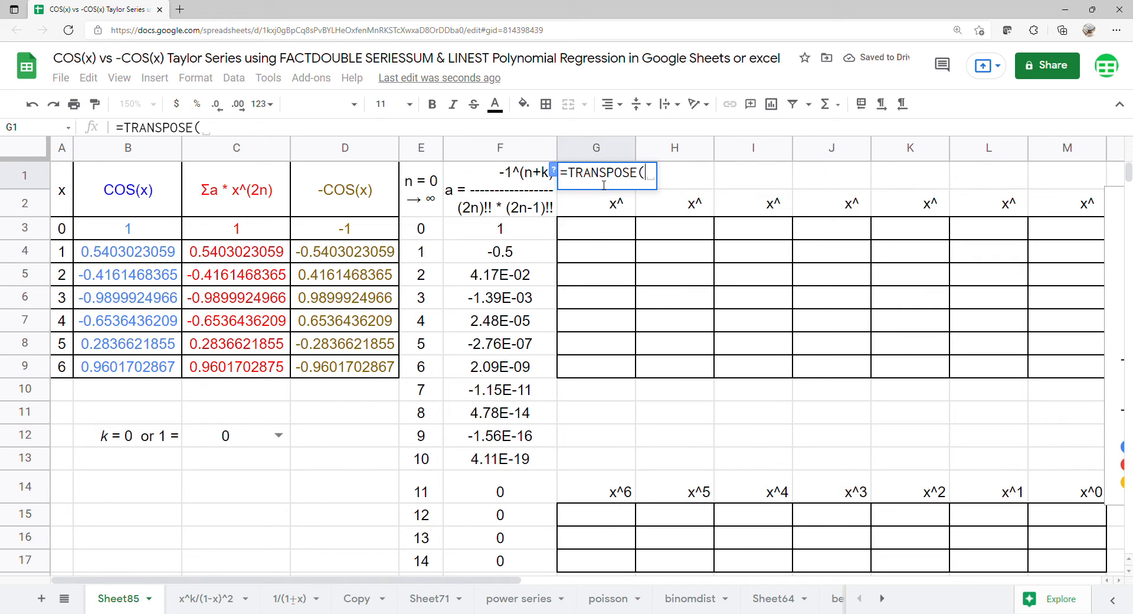
{"action": "left_click_drag", "start_coordinate": [409, 229], "coordinate": [421, 368]}
{"action": "key", "text": "Return"}
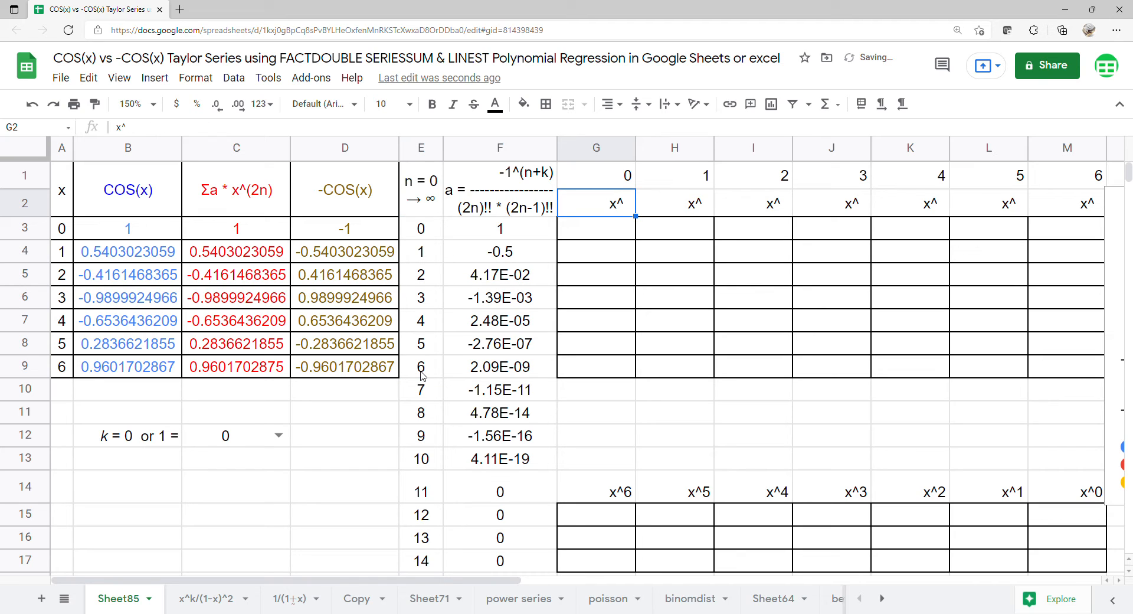
- Enter =ARRAYFORMULA(A3:A9^G1:M1) in G3 to build the 7×7 power matrix up to 46656
{"action": "left_click", "coordinate": [608, 238]}
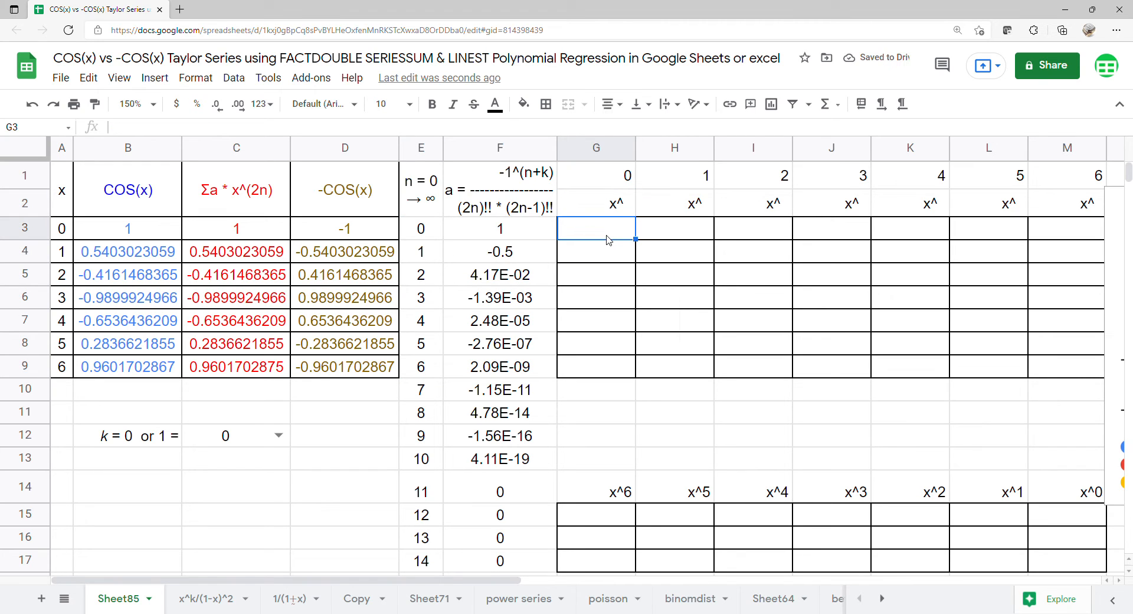
{"action": "type", "text": "=arr"}
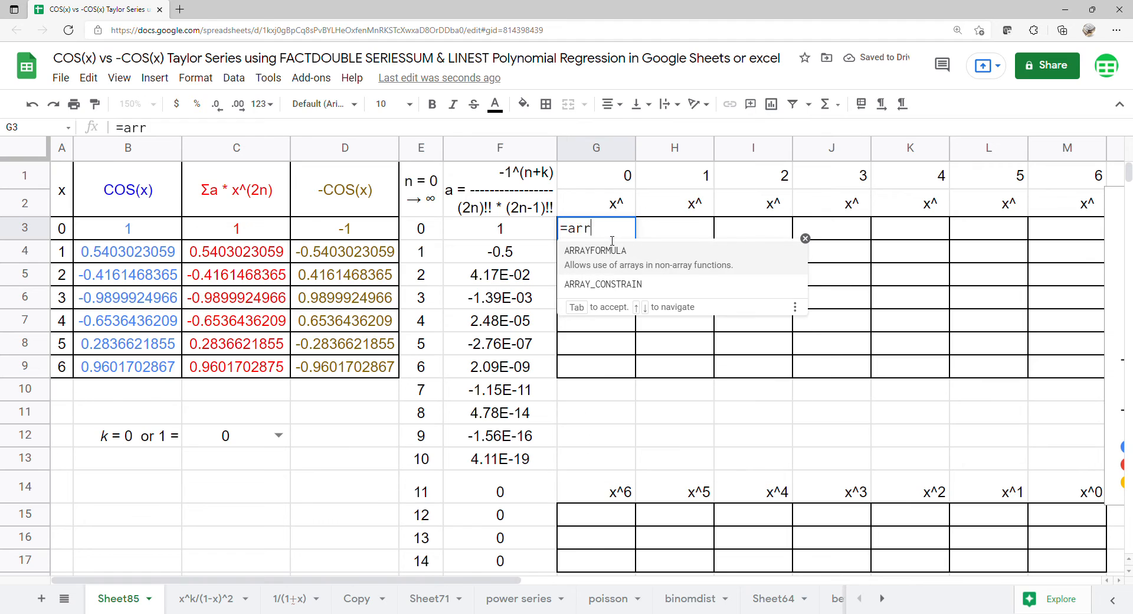
{"action": "key", "text": "Tab"}
{"action": "type", "text": "arr"}
{"action": "key", "text": "Tab"}
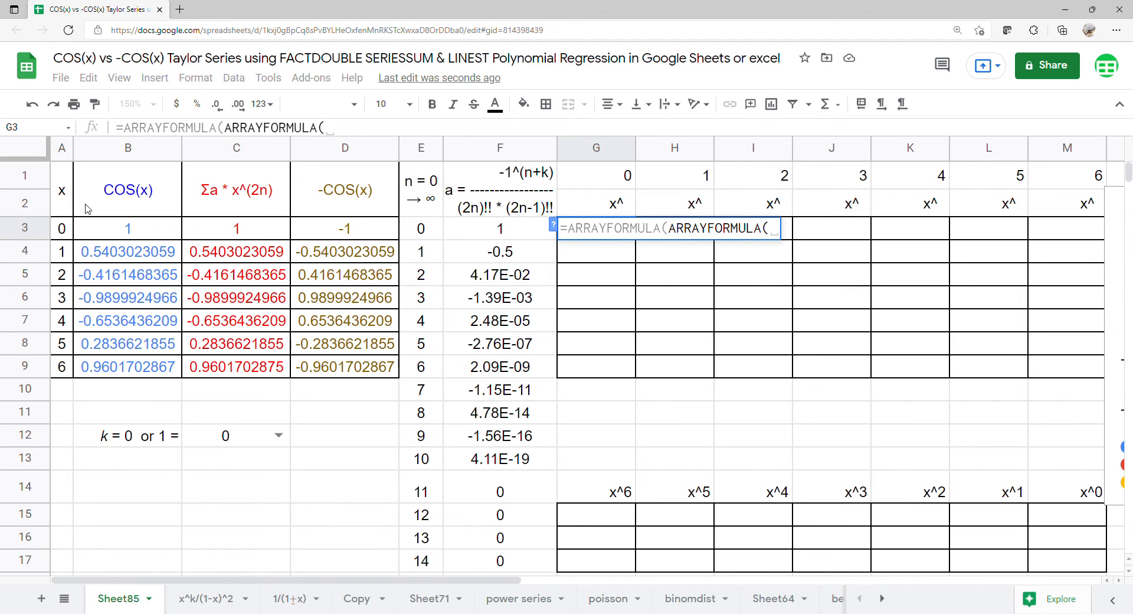
{"action": "left_click_drag", "start_coordinate": [56, 232], "coordinate": [59, 375]}
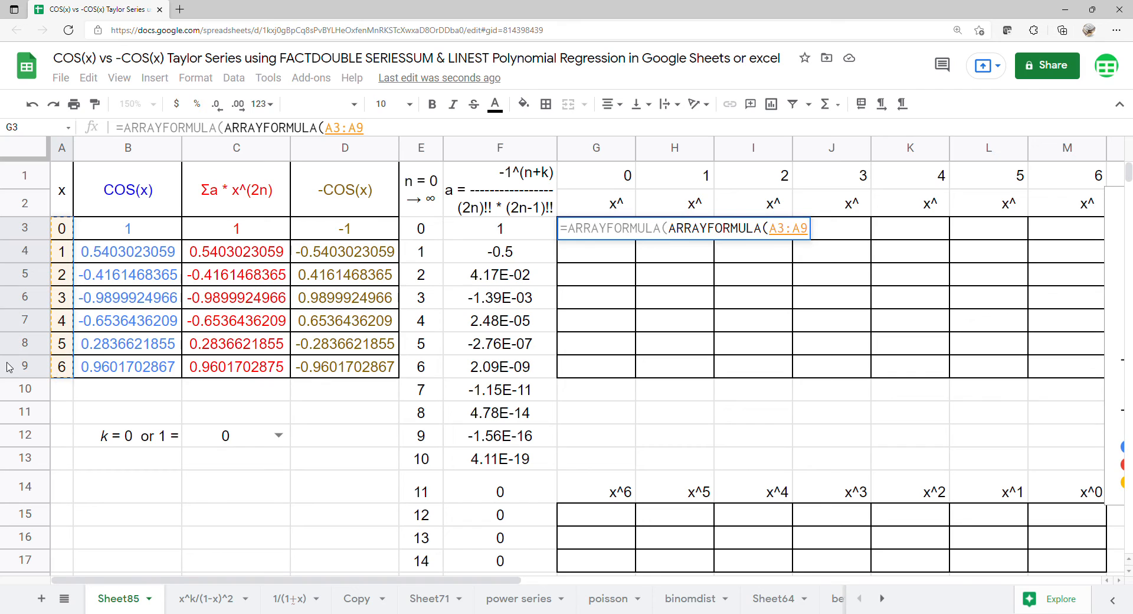
{"action": "type", "text": "^"}
{"action": "left_click_drag", "start_coordinate": [593, 176], "coordinate": [1057, 171]}
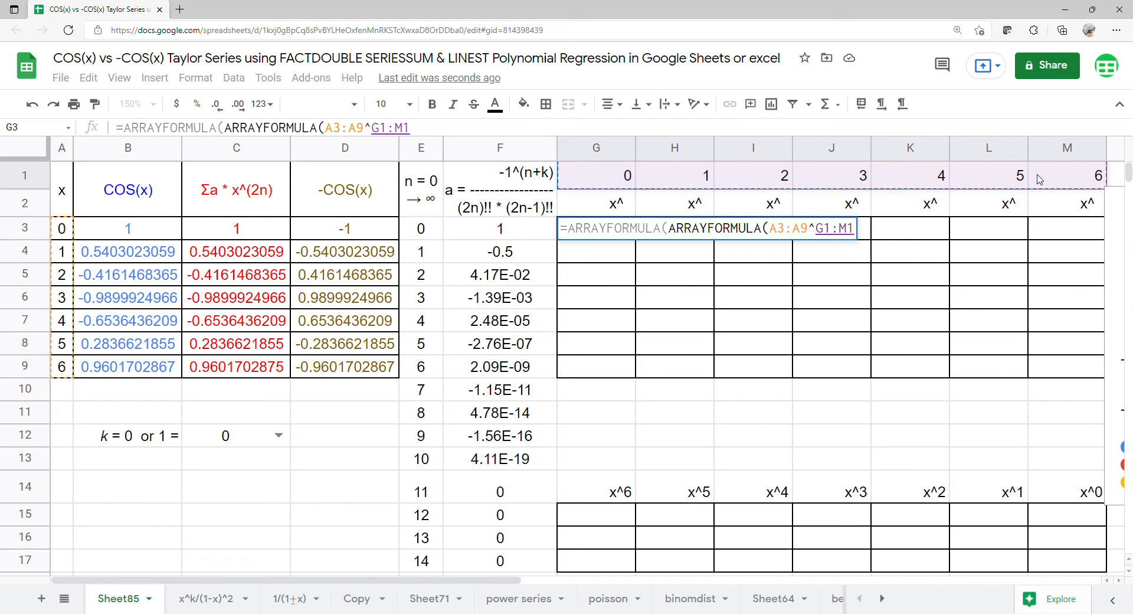
{"action": "key", "text": "Return"}
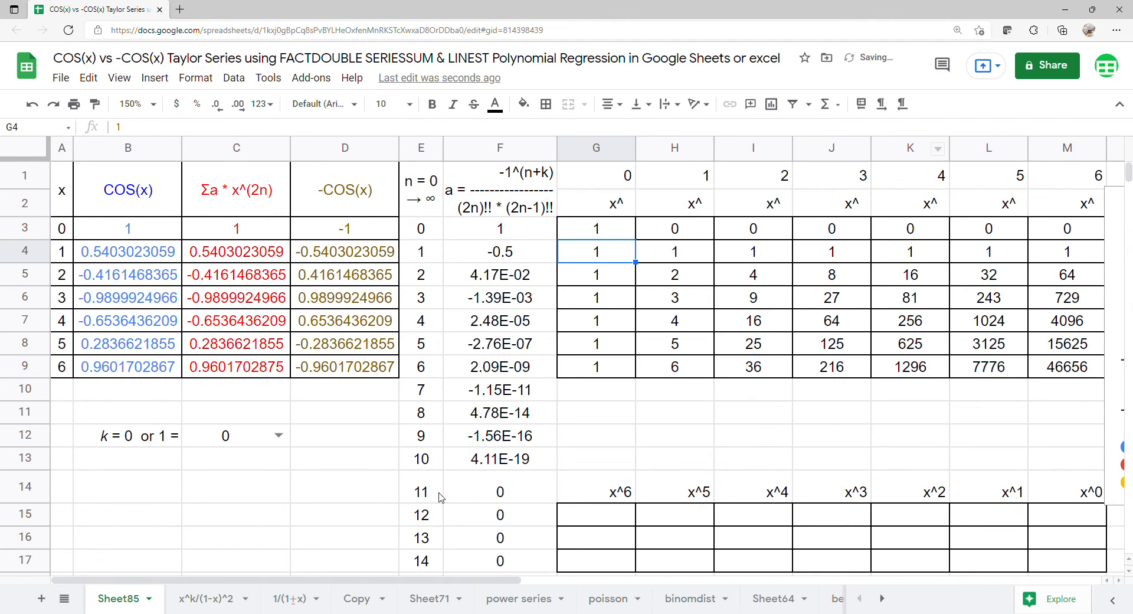
{"action": "left_click", "coordinate": [584, 515]}
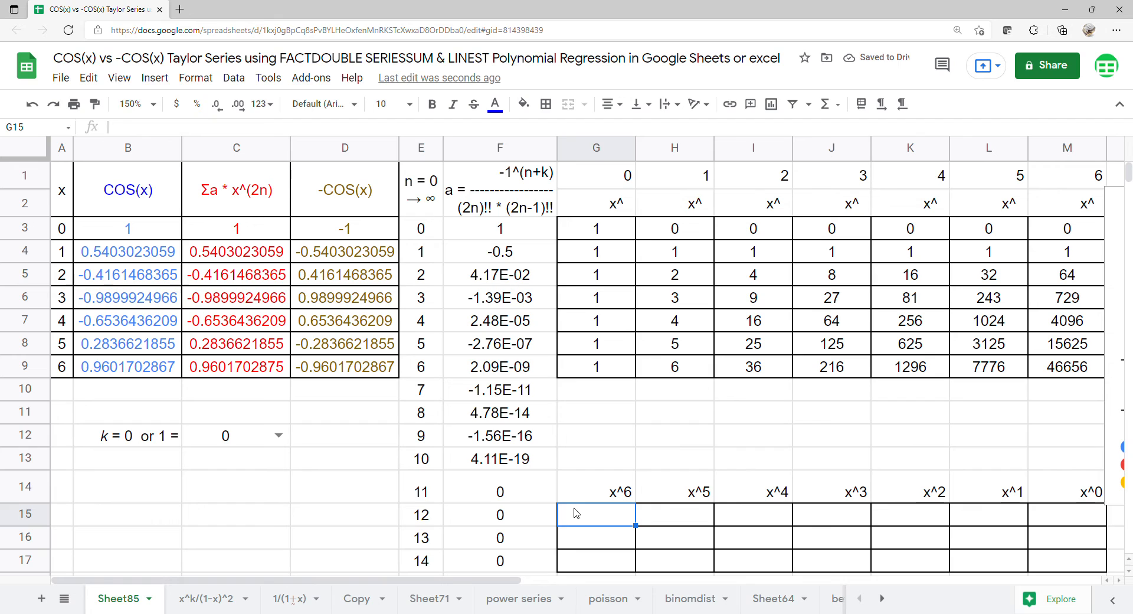
- Enter =LINEST(B3:B9,H3:M9) in G15, returning COS(x) coefficients from 1.07E-03 to 1
{"action": "type", "text": "=lin"}
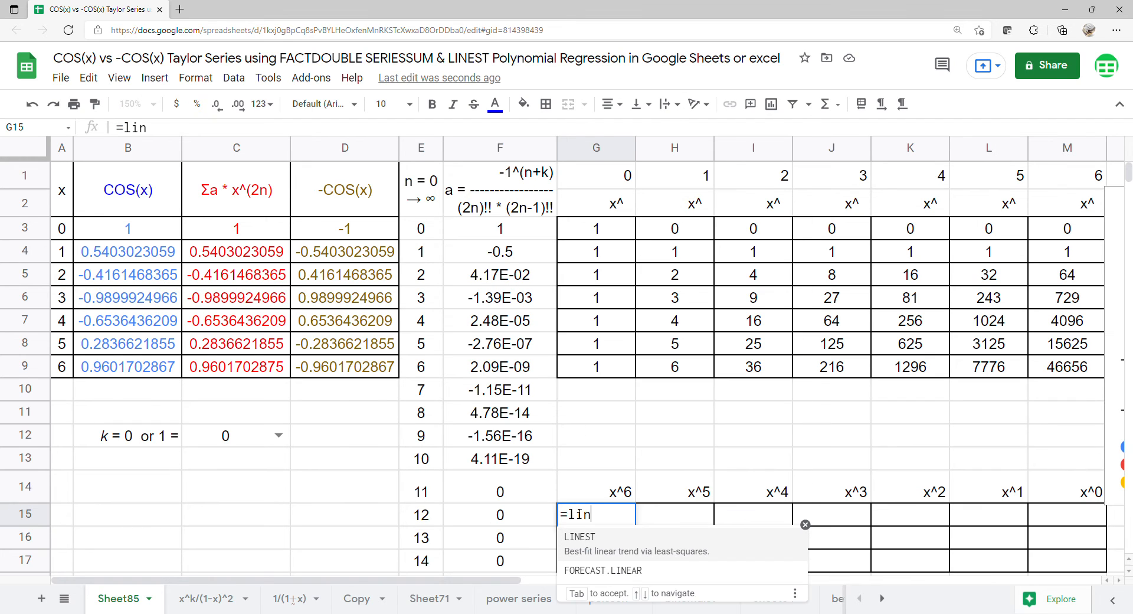
{"action": "key", "text": "Tab"}
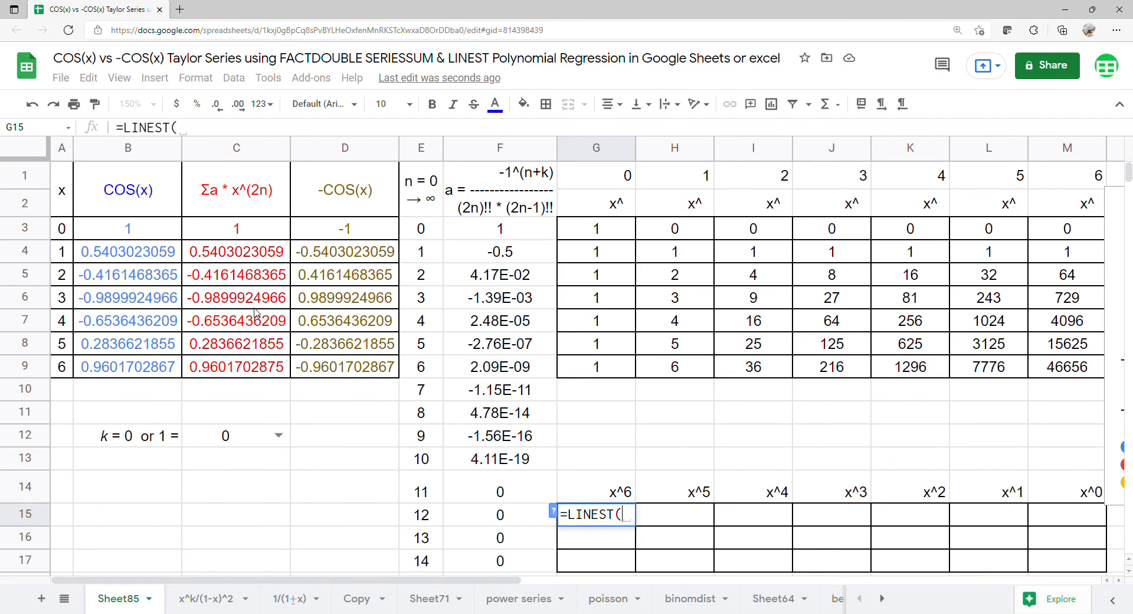
{"action": "left_click_drag", "start_coordinate": [114, 228], "coordinate": [117, 368]}
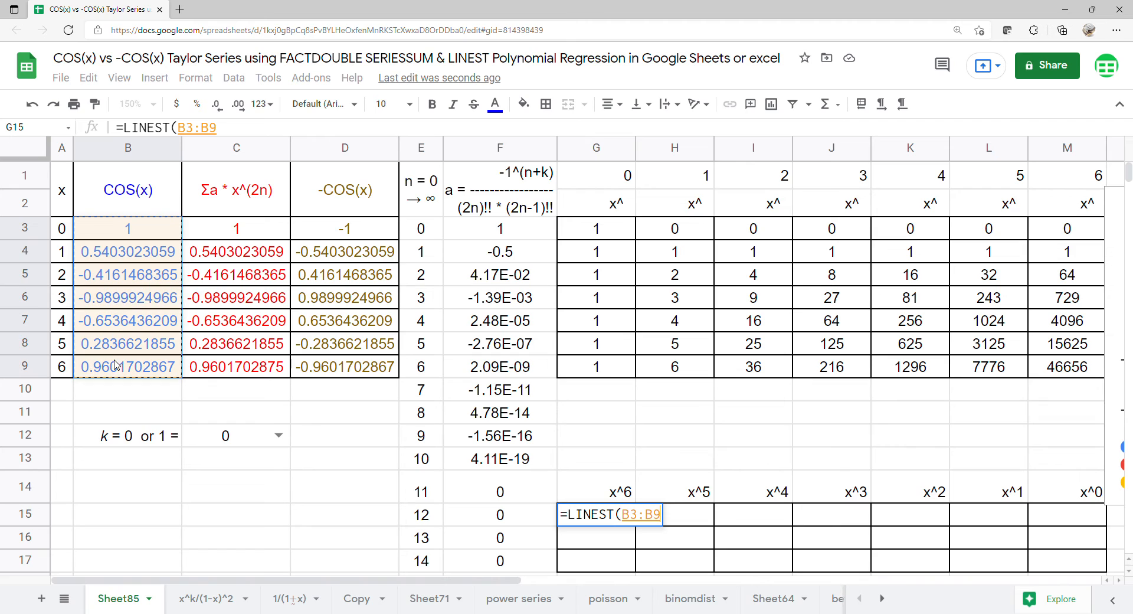
{"action": "type", "text": ","}
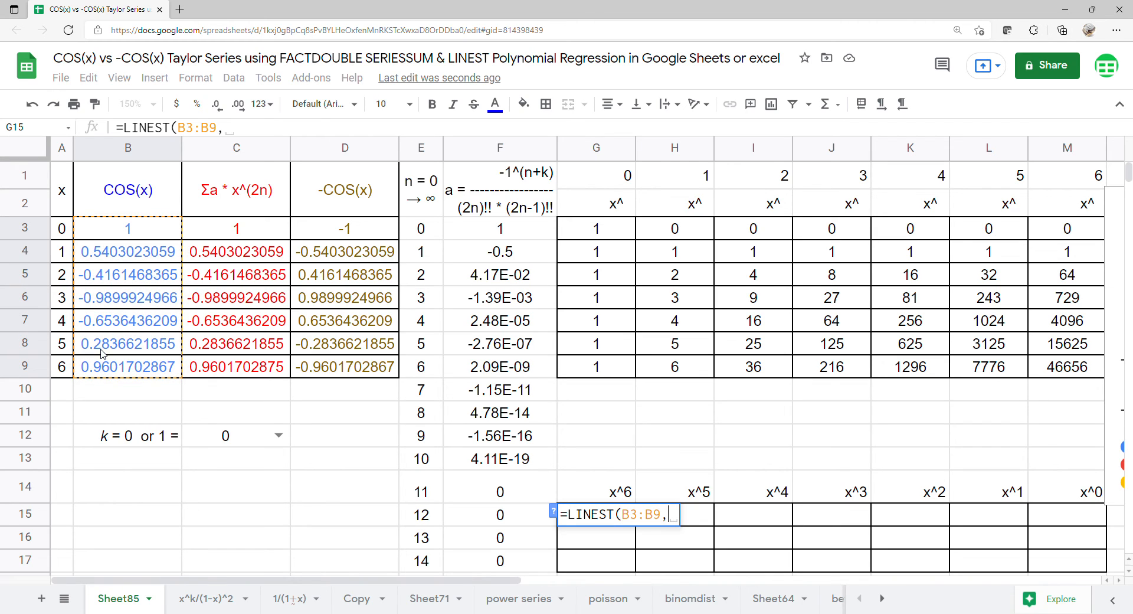
{"action": "left_click_drag", "start_coordinate": [675, 230], "coordinate": [1040, 369]}
{"action": "key", "text": "Return"}
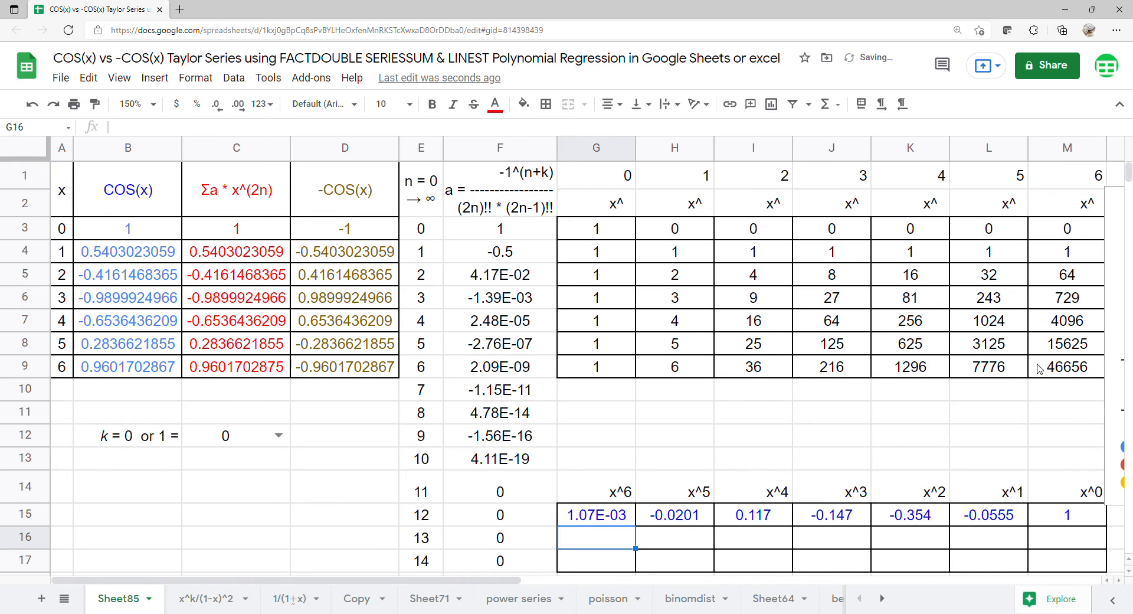
{"action": "type", "text": "=lin"}
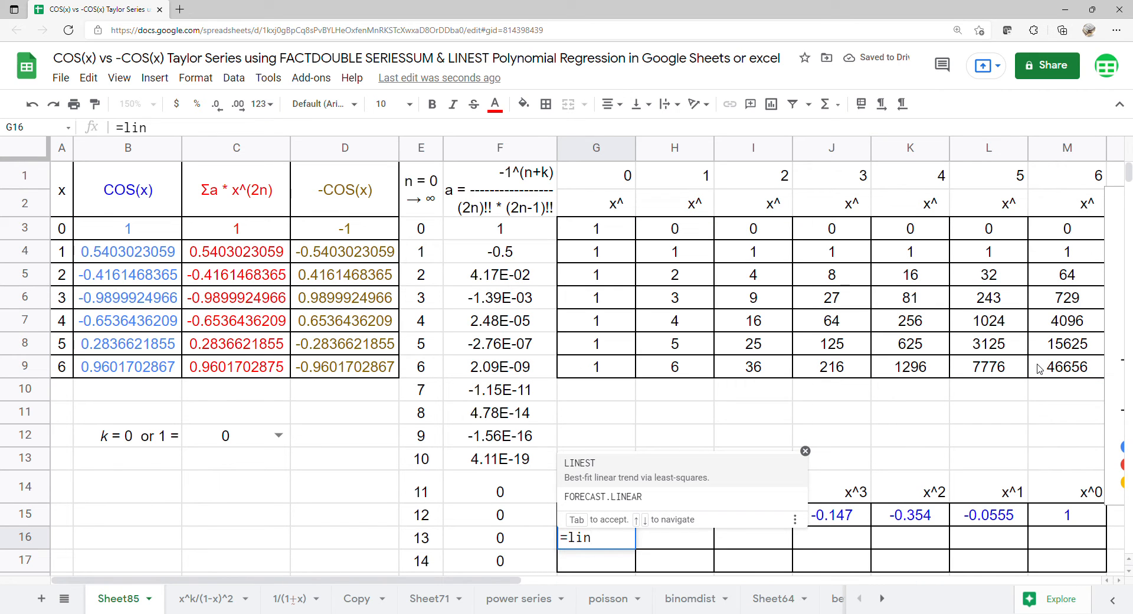
- Enter =LINEST(C3:C9,H3:M9) in G16 for the Σa series and decline the autofill suggestion
{"action": "left_click", "coordinate": [635, 472]}
{"action": "left_click_drag", "start_coordinate": [284, 232], "coordinate": [267, 367]}
{"action": "type", "text": ","}
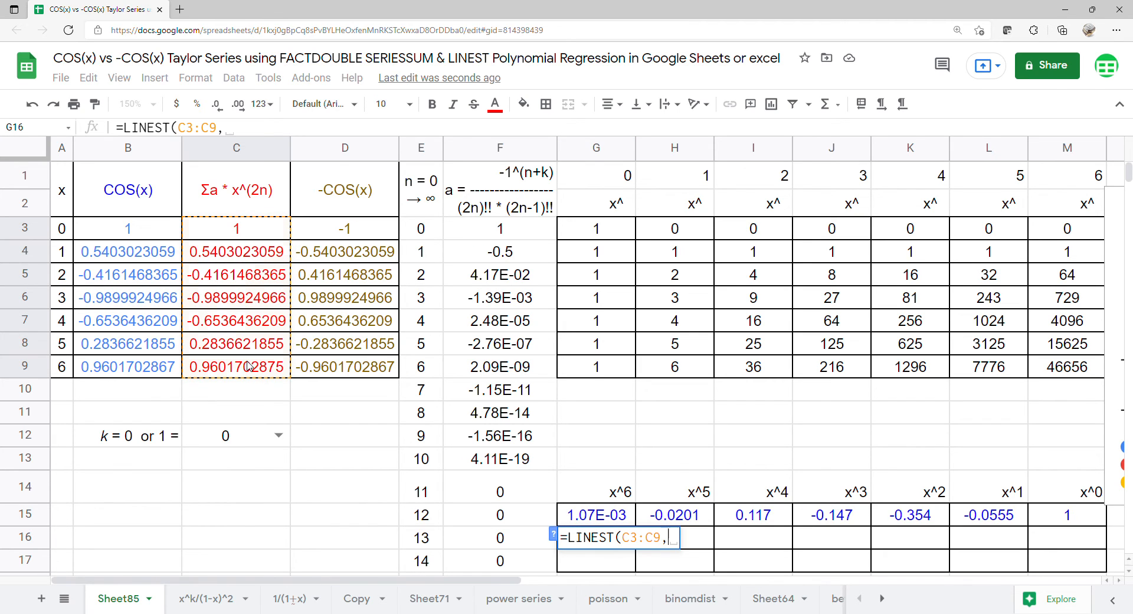
{"action": "mouse_move", "coordinate": [691, 233]}
{"action": "left_mouse_down"}
{"action": "mouse_move", "coordinate": [941, 359]}
{"action": "mouse_move", "coordinate": [1049, 367]}
{"action": "left_mouse_up"}
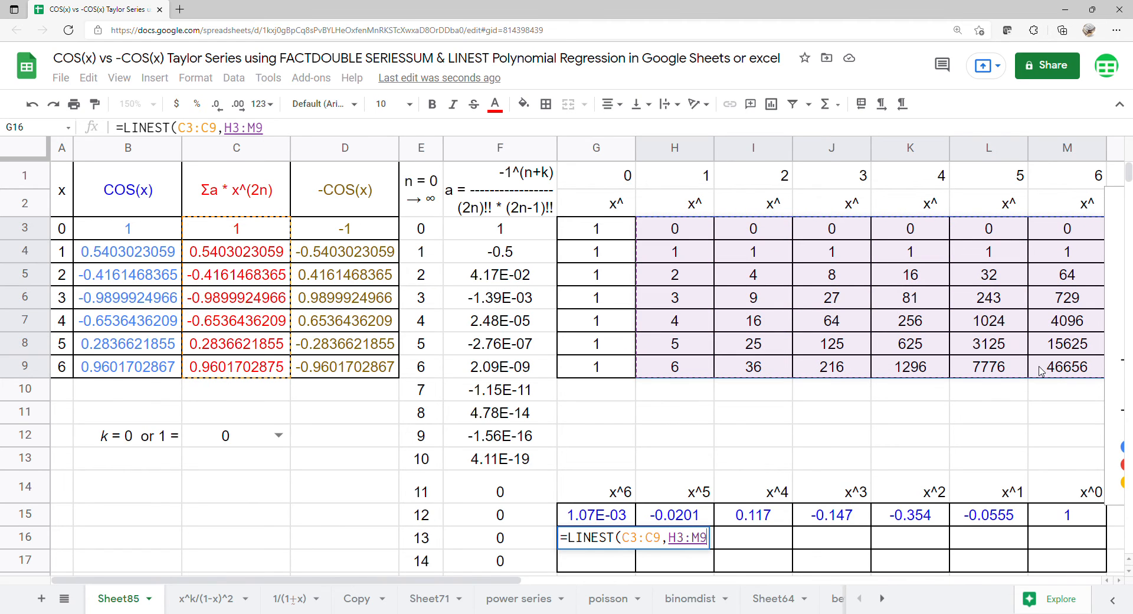
{"action": "key", "text": "Return"}
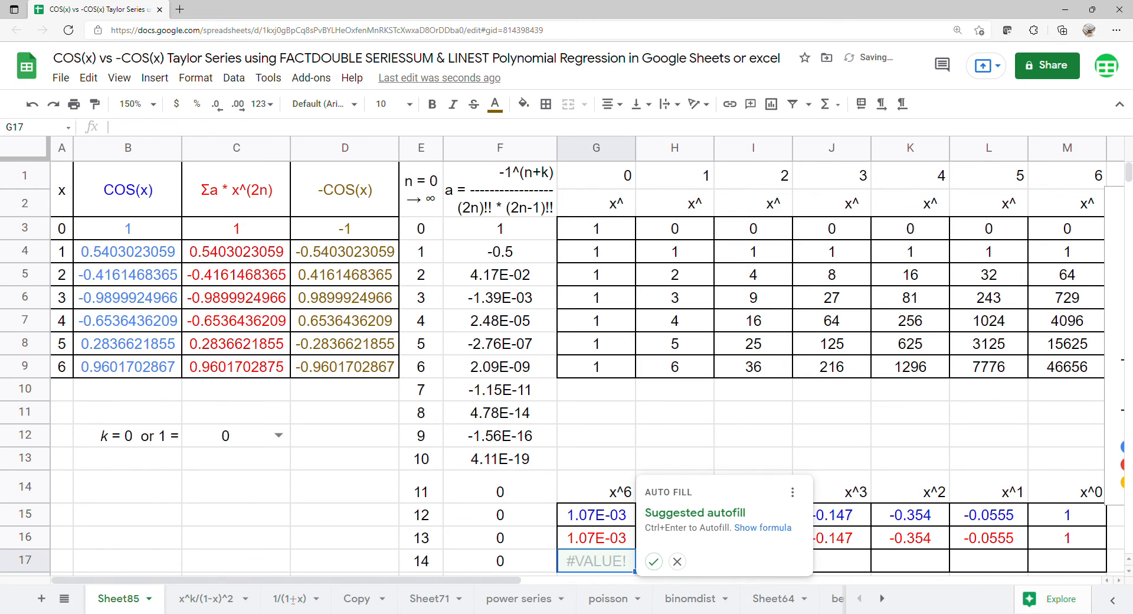
{"action": "left_click", "coordinate": [677, 561]}
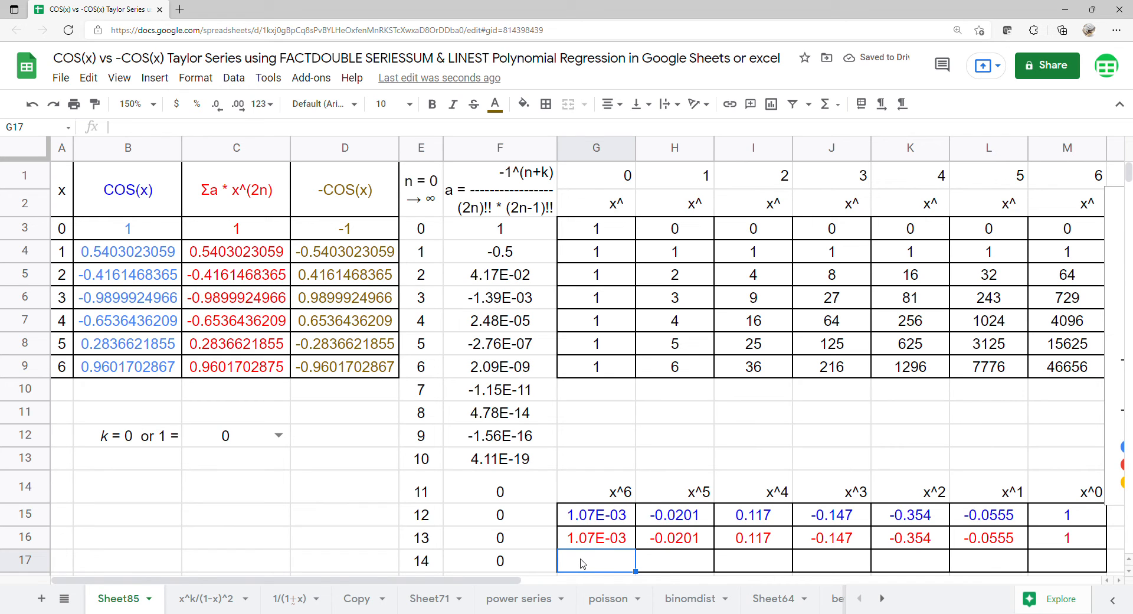
{"action": "type", "text": "=li"}
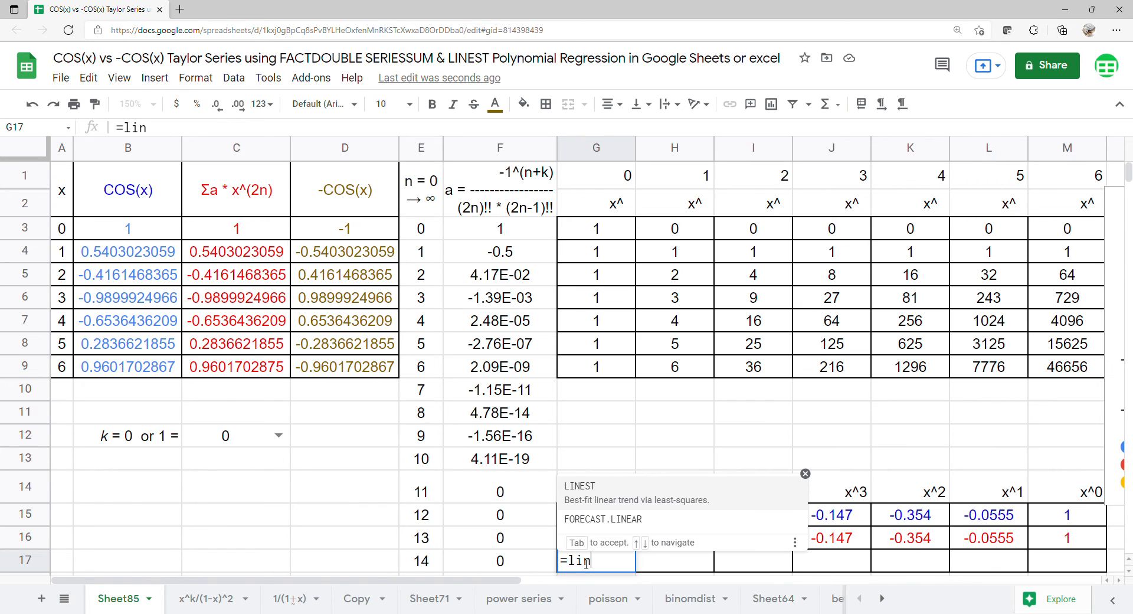
{"action": "type", "text": "n"}
- Enter =LINEST(D3:D9,H3:M9) in G17 for -COS(x), then drag the chart back over the table
{"action": "left_click", "coordinate": [686, 493]}
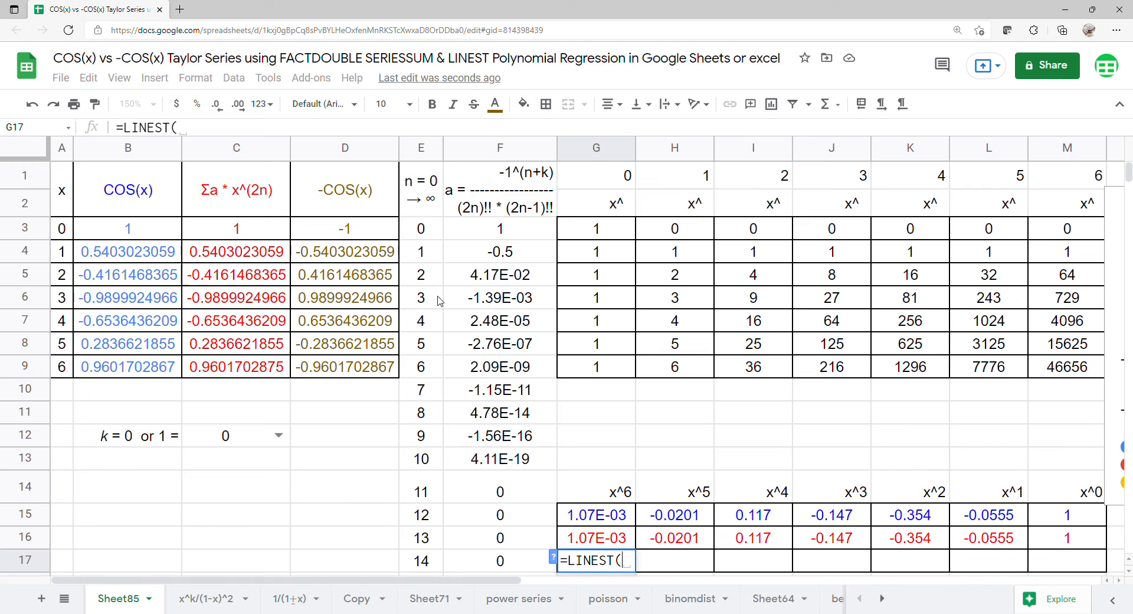
{"action": "left_click_drag", "start_coordinate": [388, 235], "coordinate": [357, 379]}
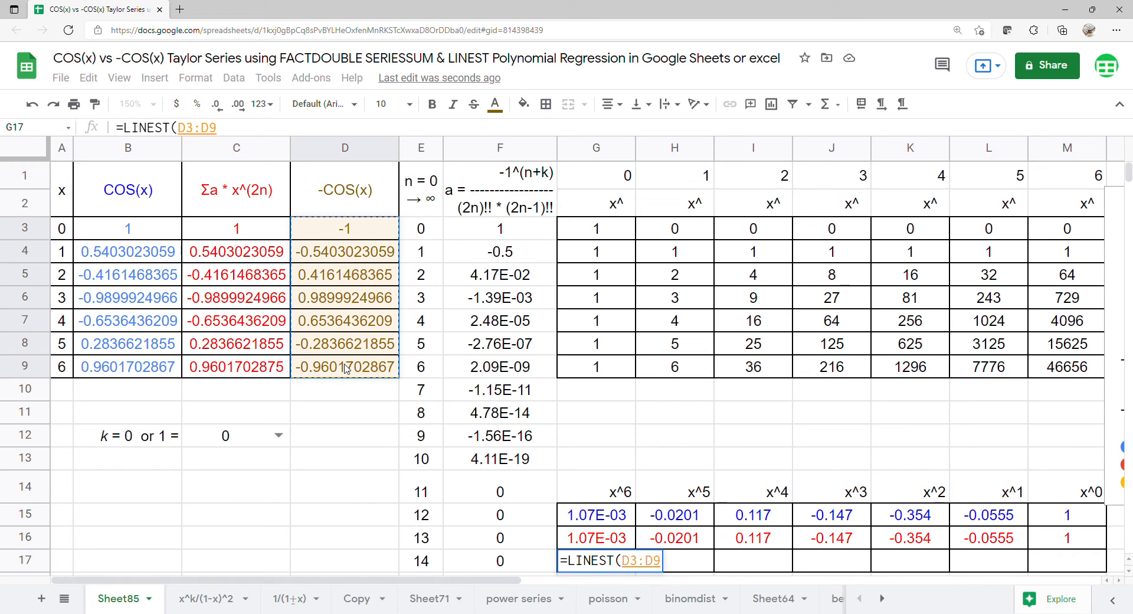
{"action": "type", "text": ","}
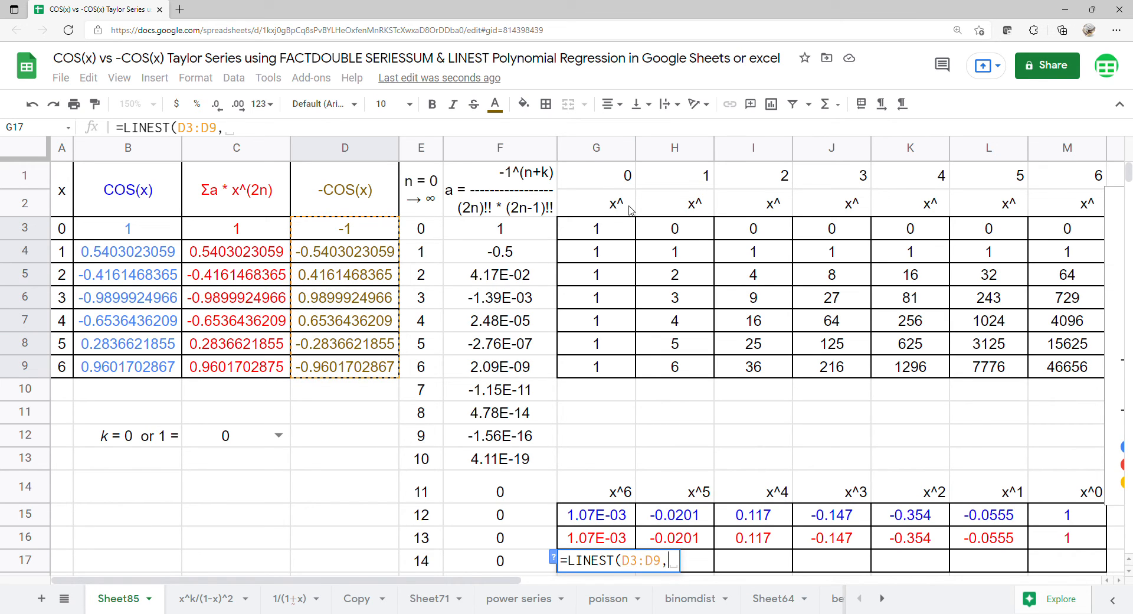
{"action": "left_click_drag", "start_coordinate": [694, 239], "coordinate": [1044, 368]}
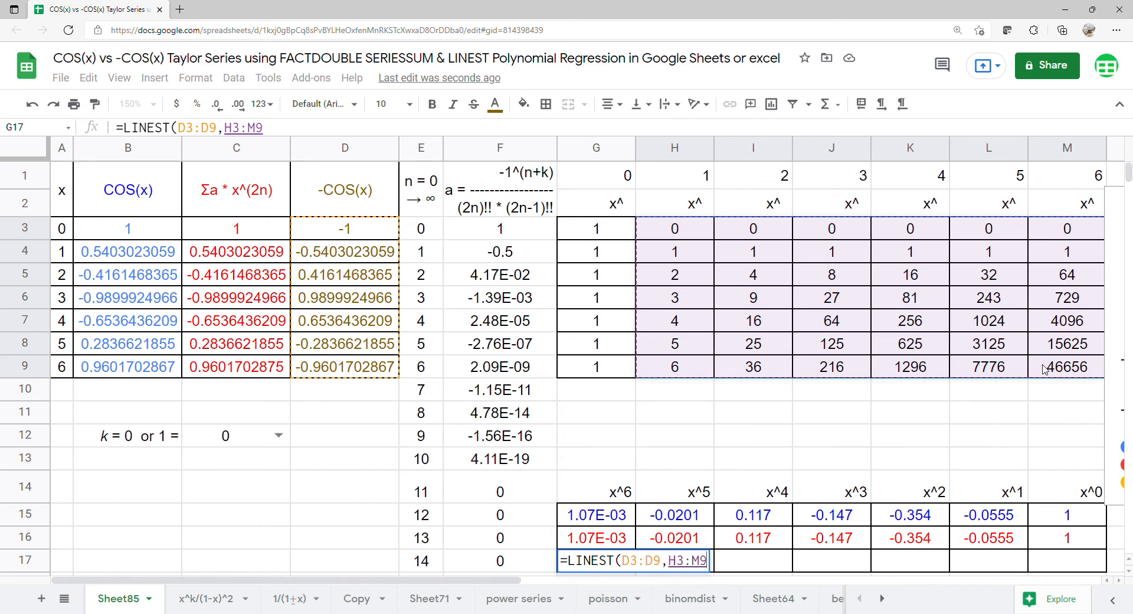
{"action": "key", "text": "Return"}
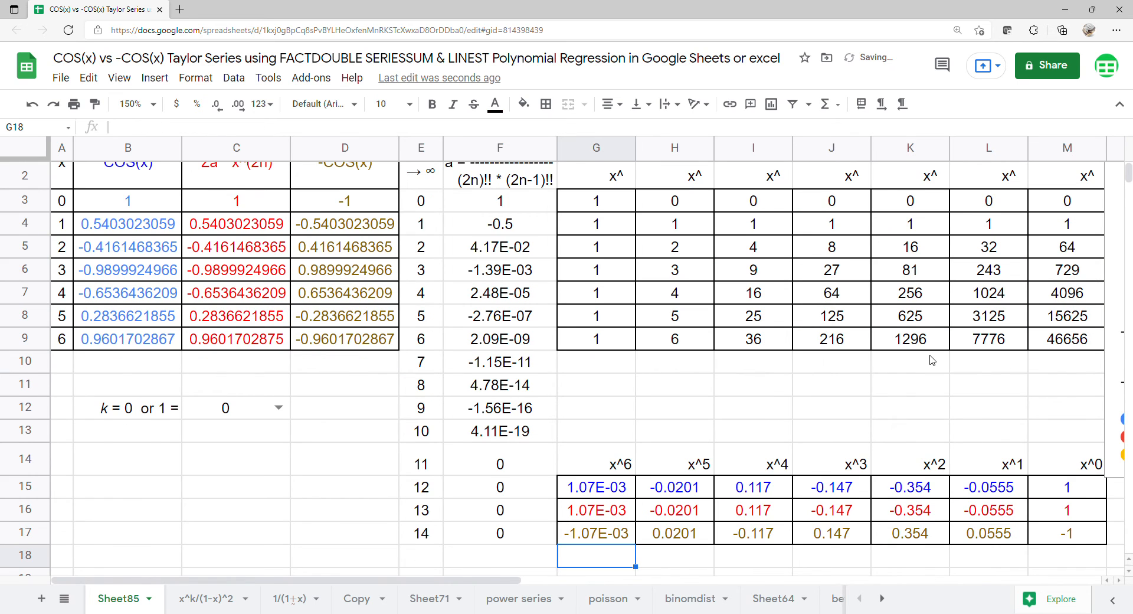
{"action": "scroll", "coordinate": [931, 359], "scroll_direction": "up", "scroll_amount": 1}
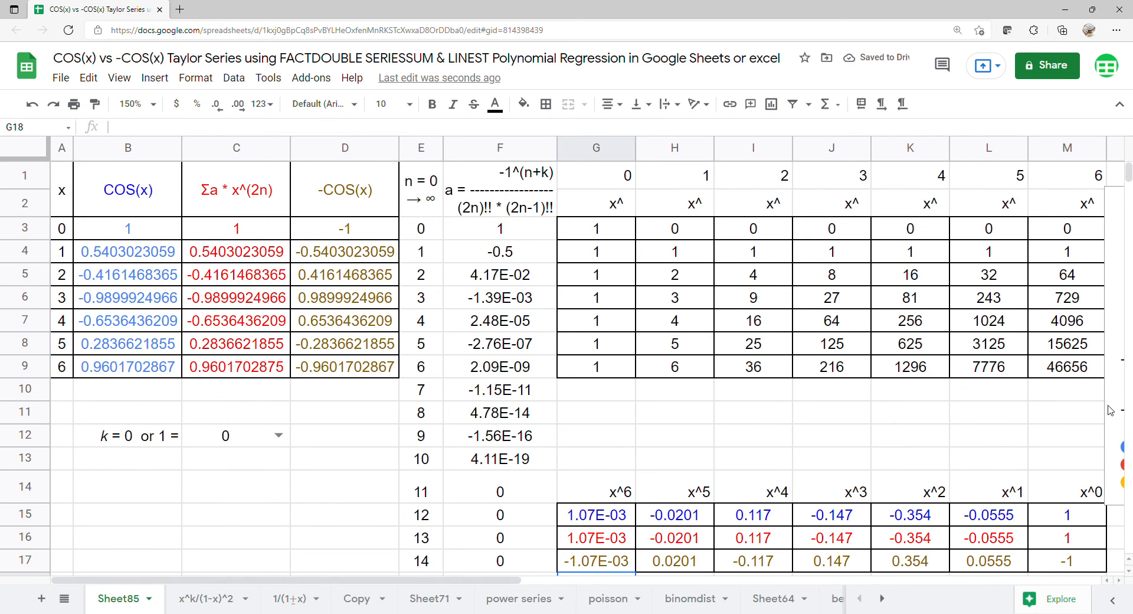
{"action": "left_click_drag", "start_coordinate": [1119, 470], "coordinate": [511, 425]}
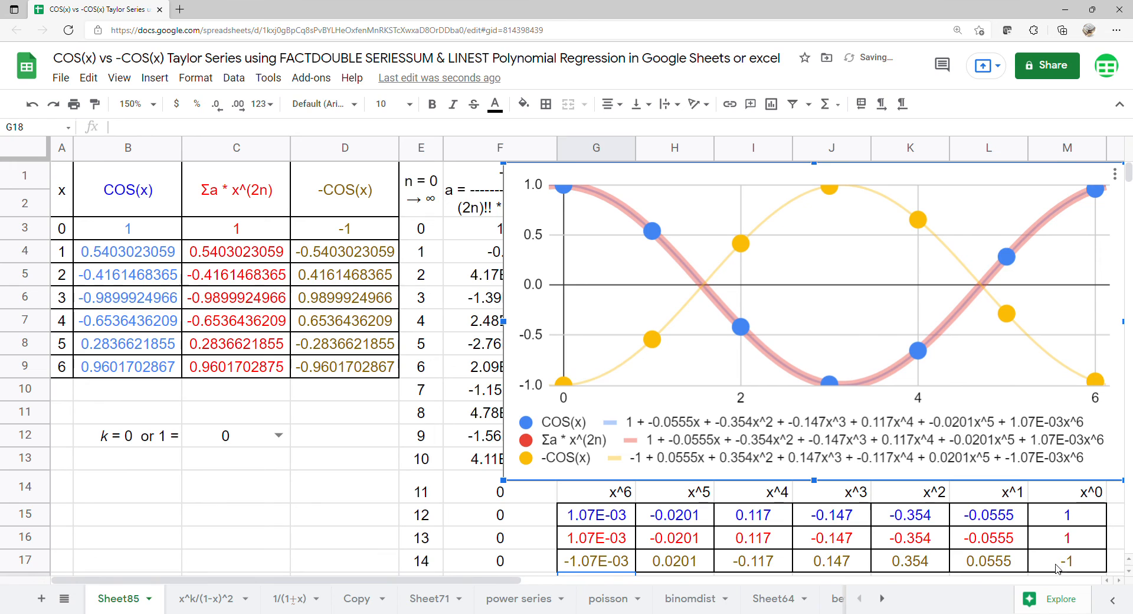
{"action": "left_click_drag", "start_coordinate": [1087, 520], "coordinate": [1085, 561]}
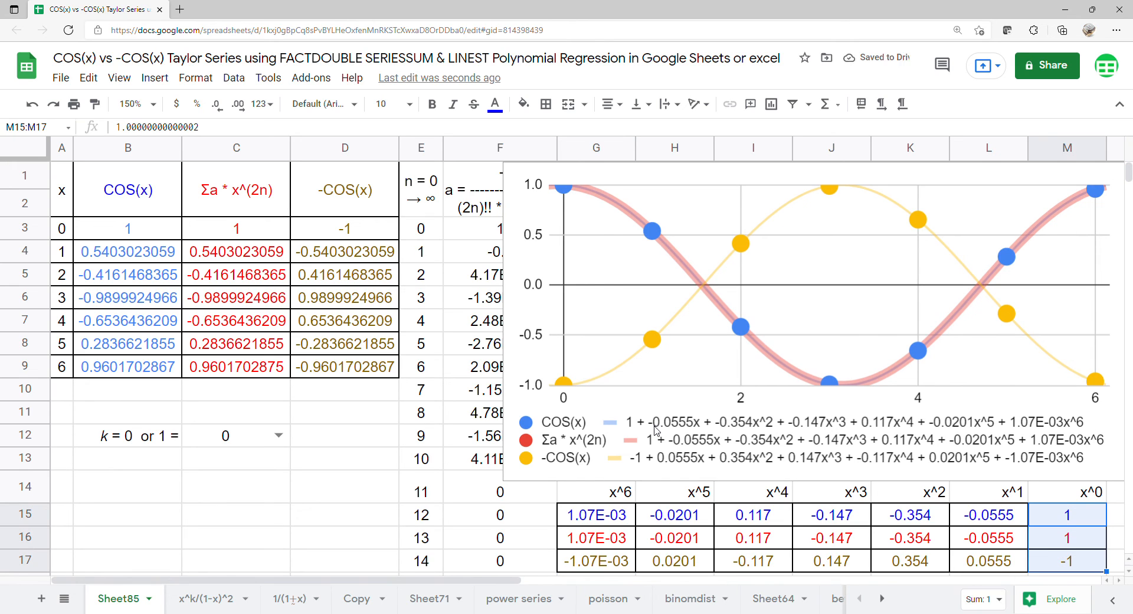
{"action": "left_click_drag", "start_coordinate": [1002, 499], "coordinate": [990, 564]}
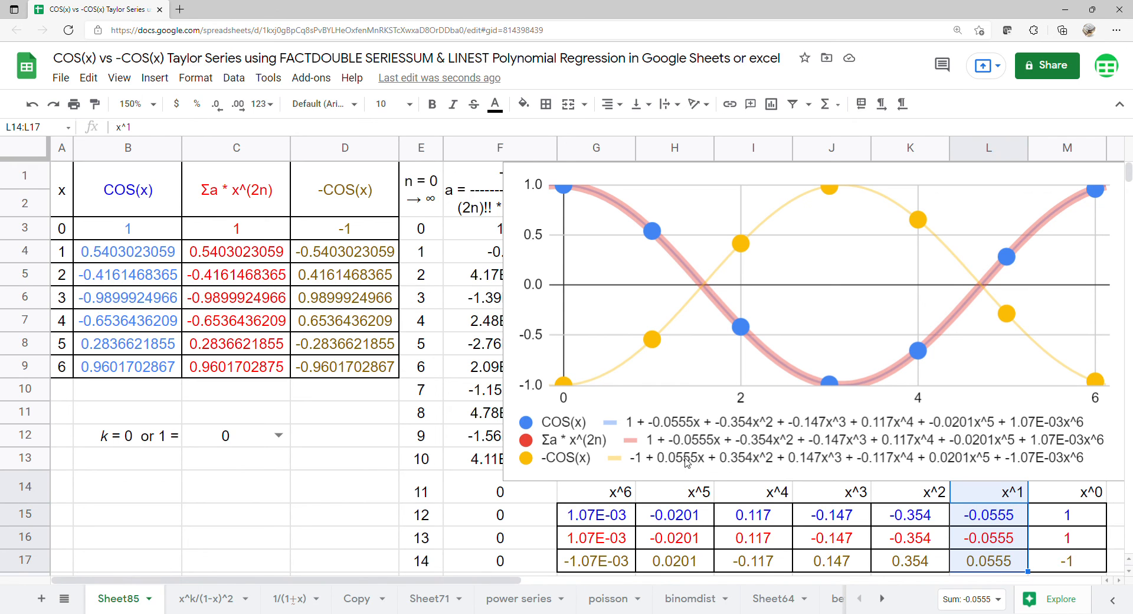
{"action": "left_click_drag", "start_coordinate": [920, 494], "coordinate": [915, 560]}
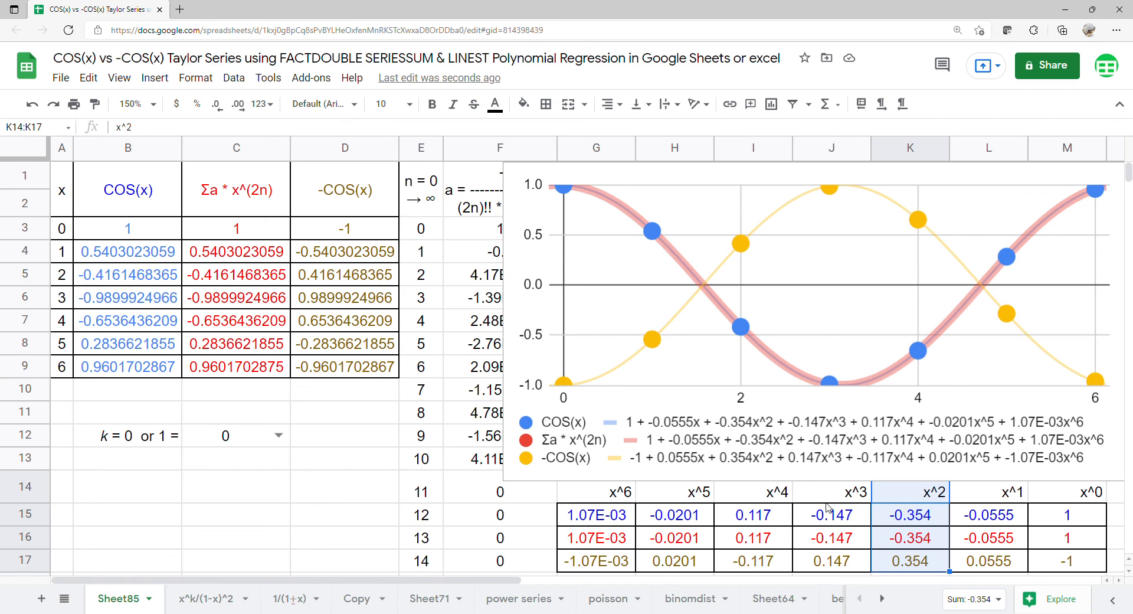
{"action": "left_click_drag", "start_coordinate": [829, 499], "coordinate": [823, 564]}
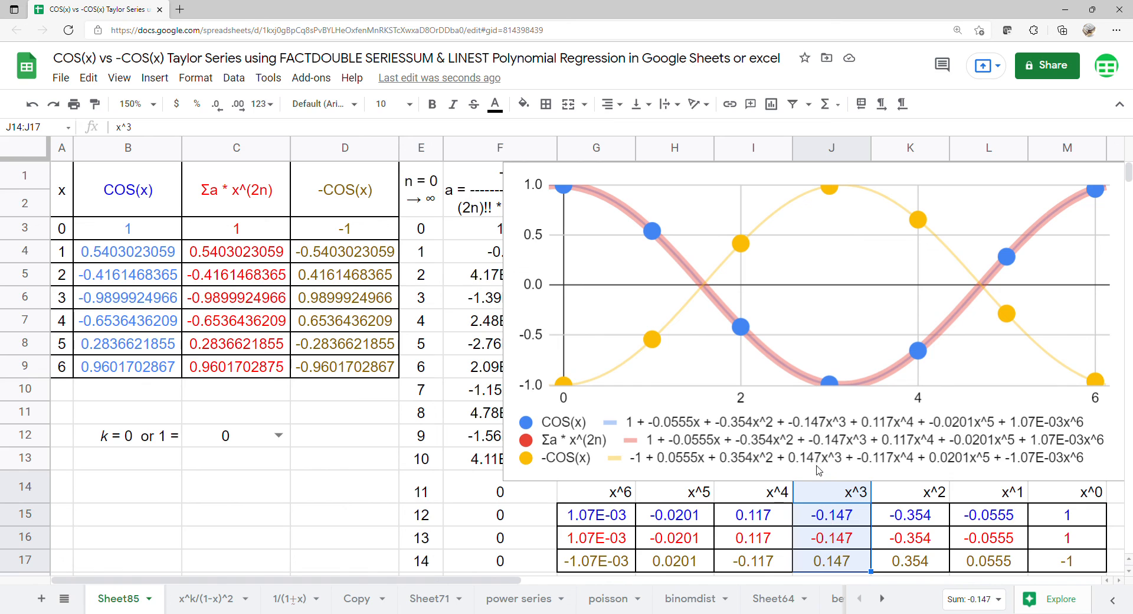
{"action": "left_click_drag", "start_coordinate": [766, 500], "coordinate": [760, 564]}
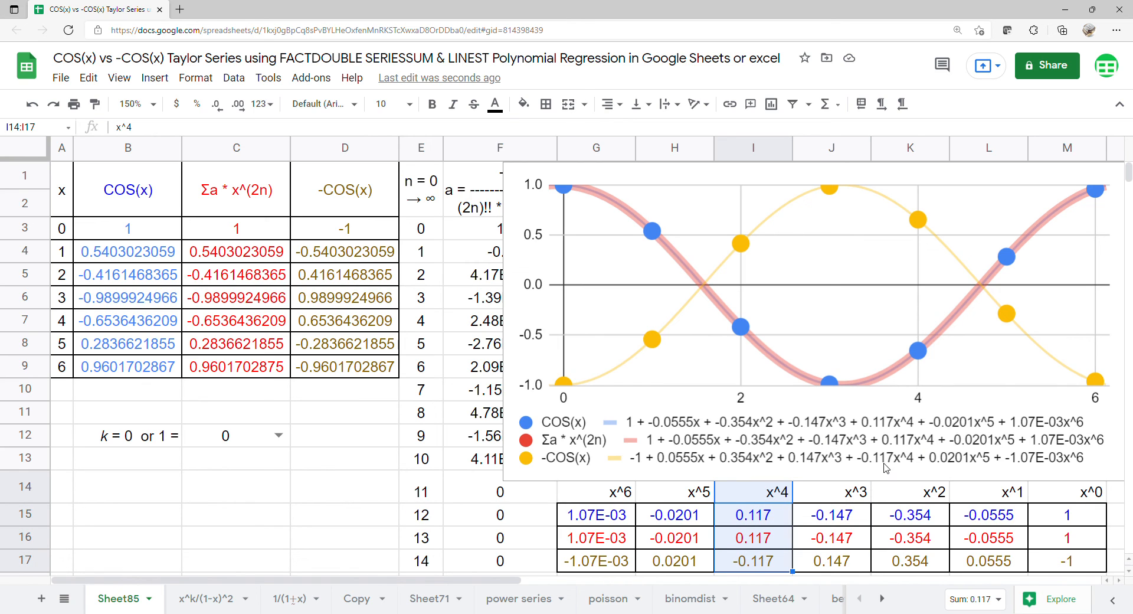
{"action": "left_click_drag", "start_coordinate": [682, 502], "coordinate": [677, 567]}
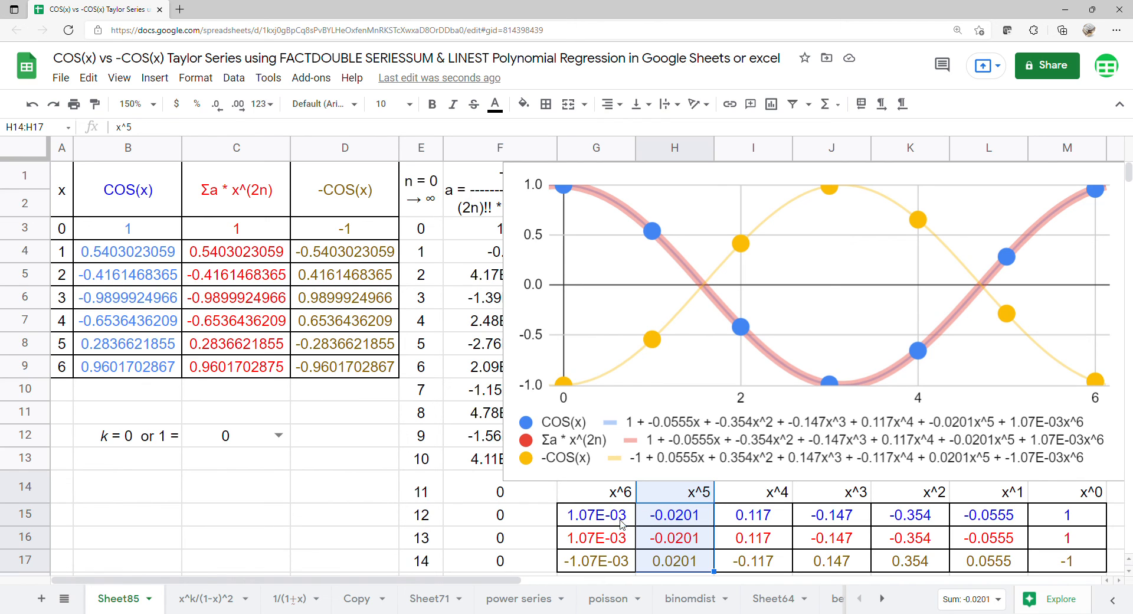
{"action": "left_click_drag", "start_coordinate": [623, 519], "coordinate": [612, 565]}
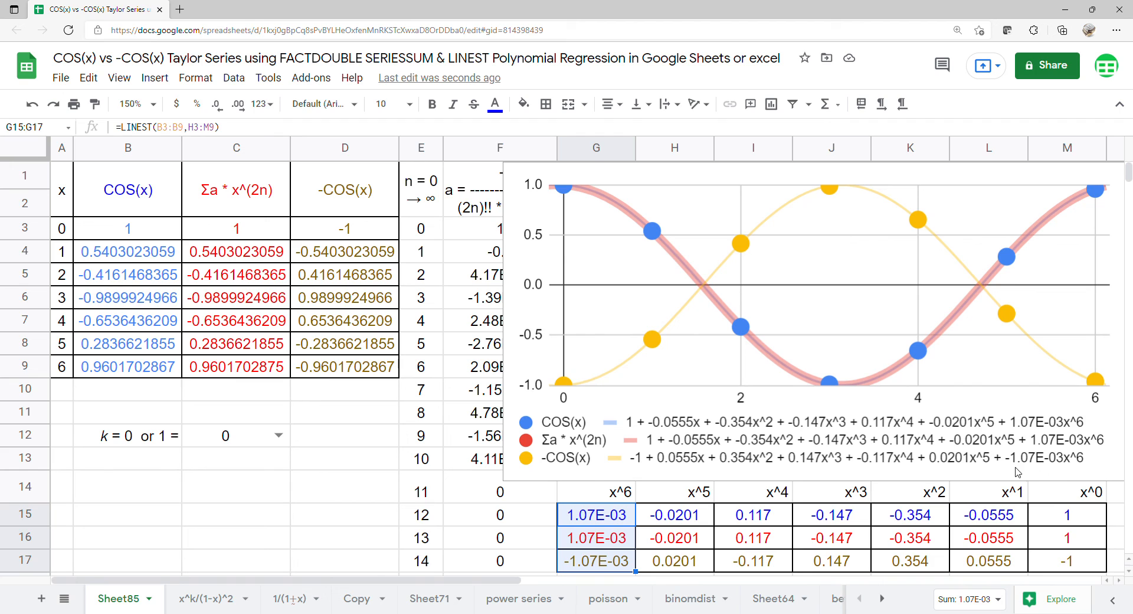
{"action": "left_click", "coordinate": [281, 440]}
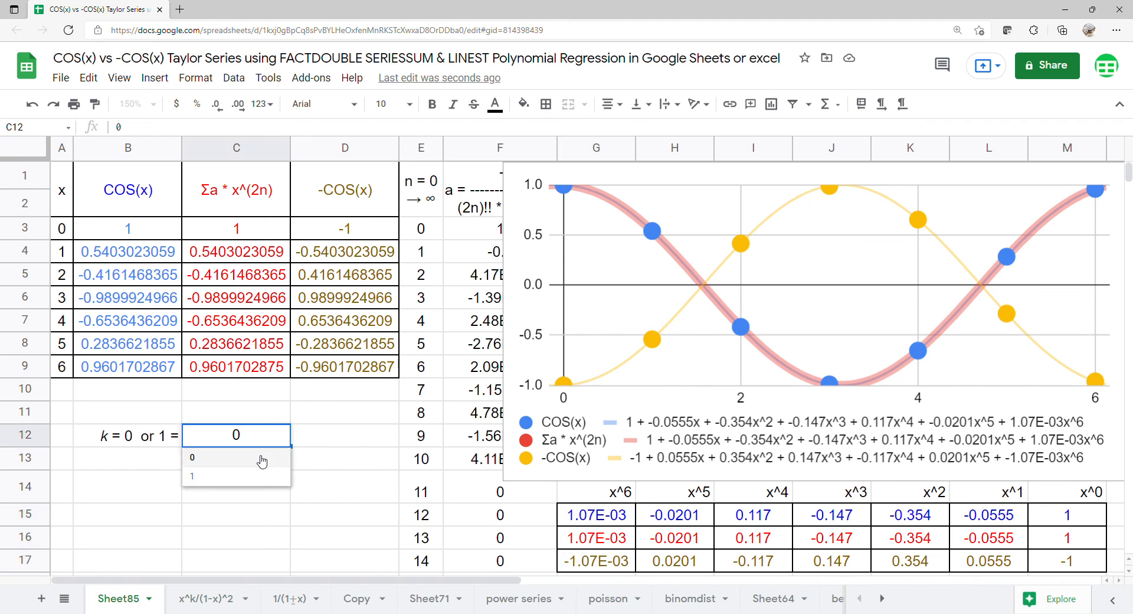
{"action": "left_click", "coordinate": [254, 477]}
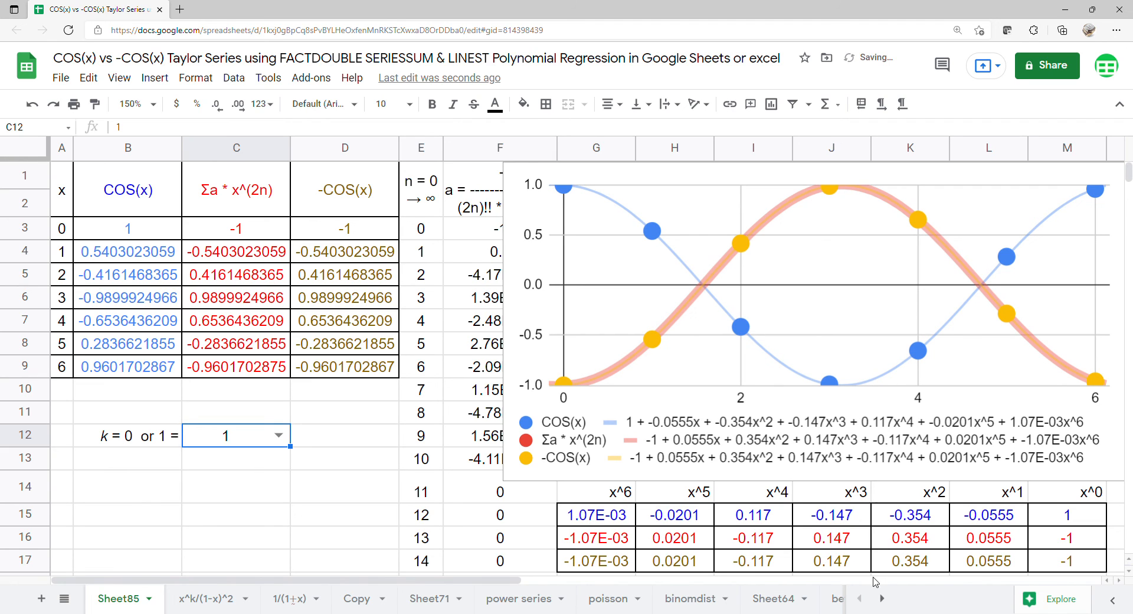
{"action": "left_click_drag", "start_coordinate": [1062, 538], "coordinate": [617, 565]}
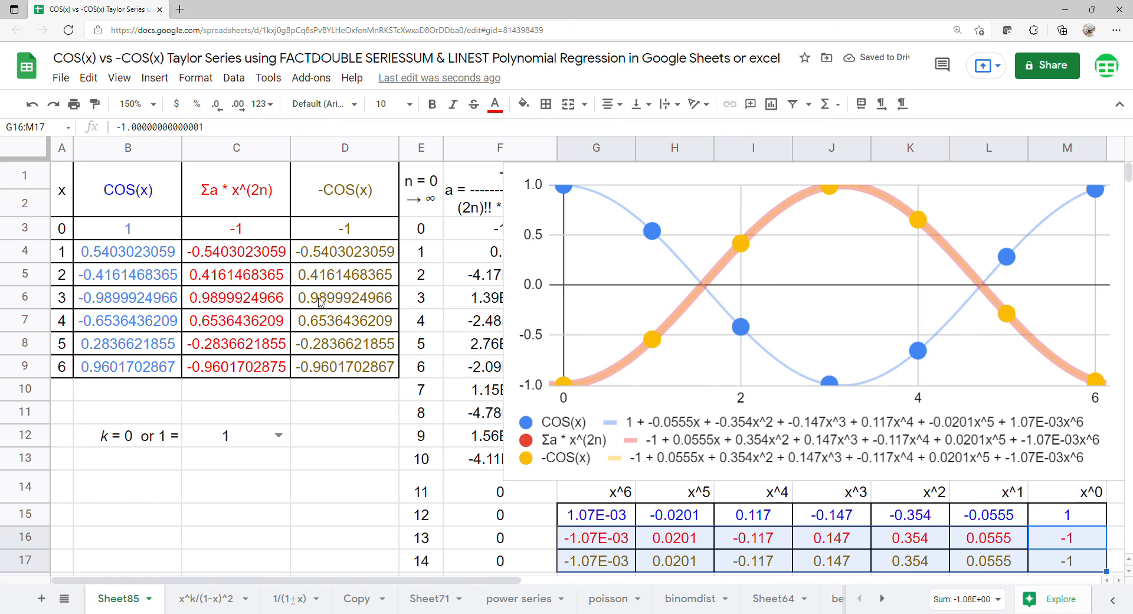
{"action": "left_click_drag", "start_coordinate": [277, 195], "coordinate": [341, 373]}
{"action": "left_click", "coordinate": [279, 436]}
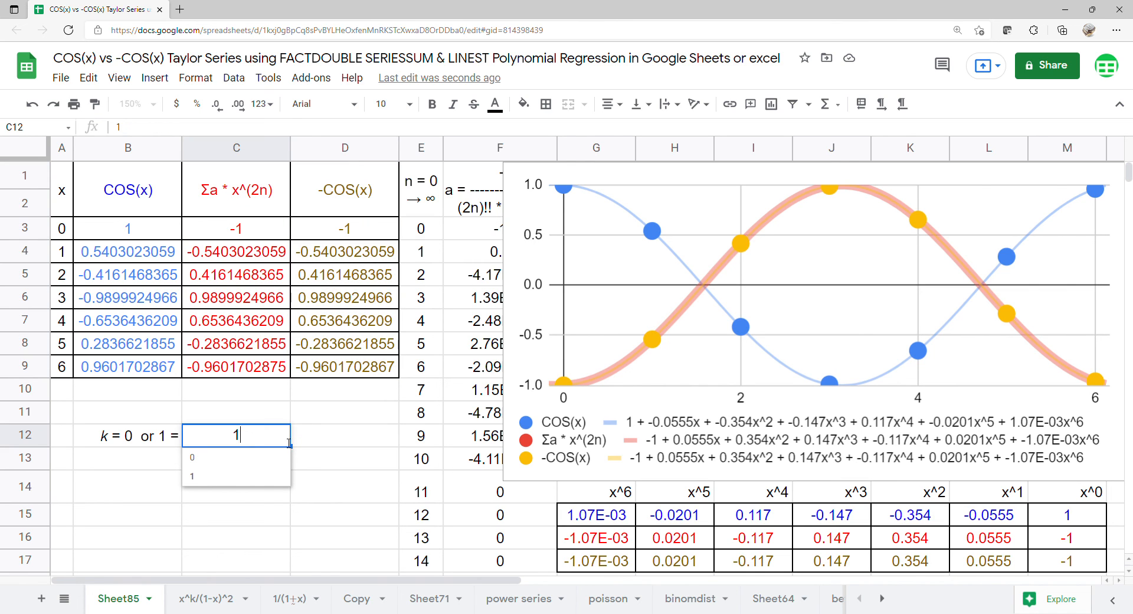
{"action": "left_click", "coordinate": [257, 456]}
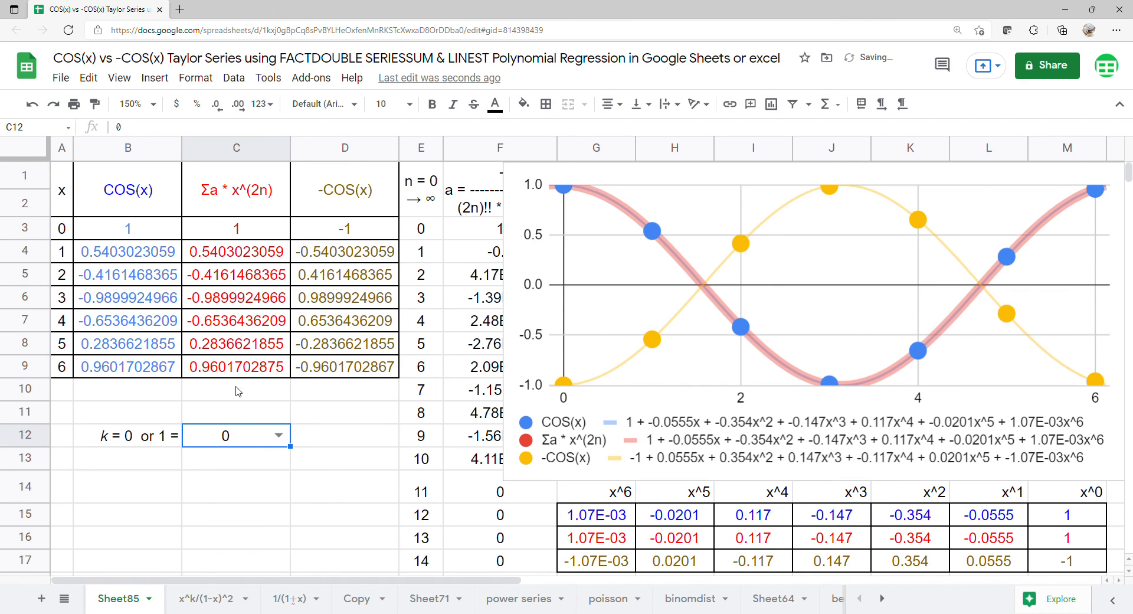
{"action": "left_click_drag", "start_coordinate": [248, 206], "coordinate": [128, 364]}
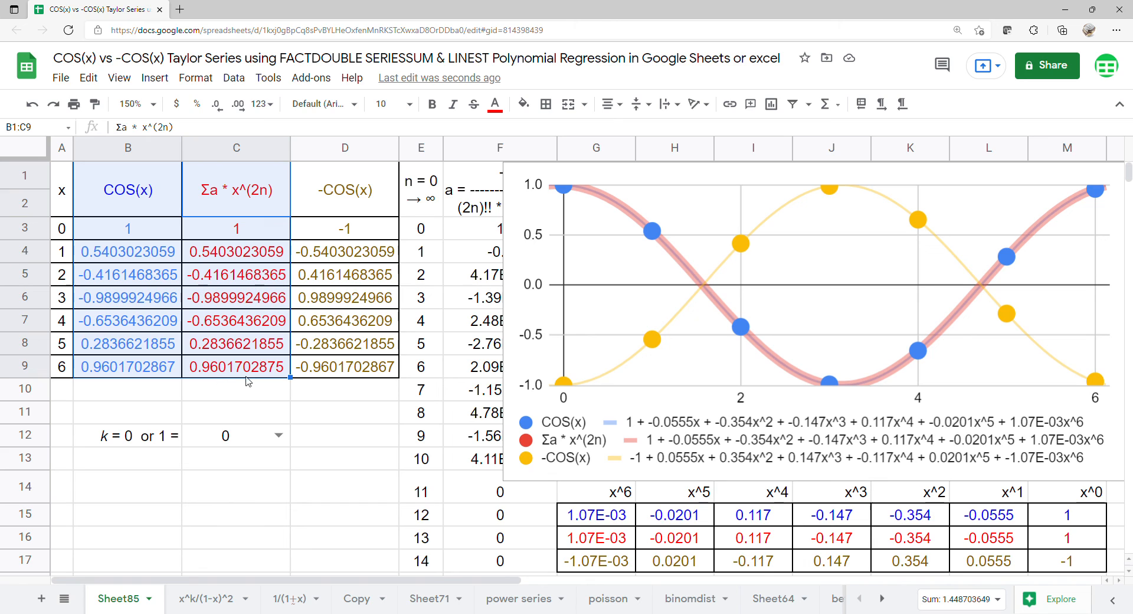
{"action": "left_click_drag", "start_coordinate": [1080, 538], "coordinate": [600, 514]}
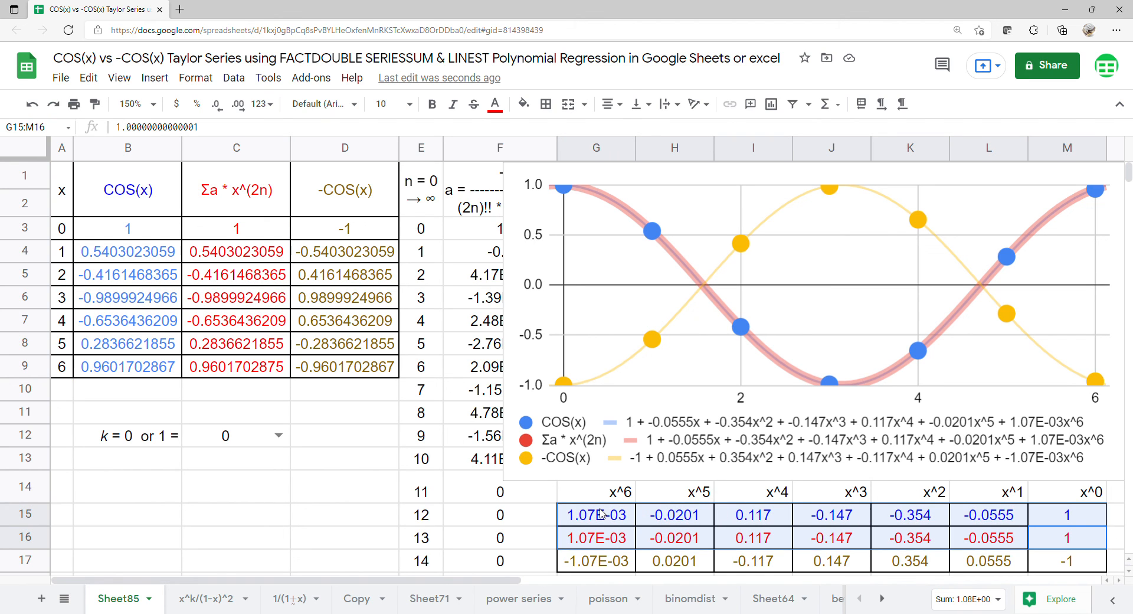